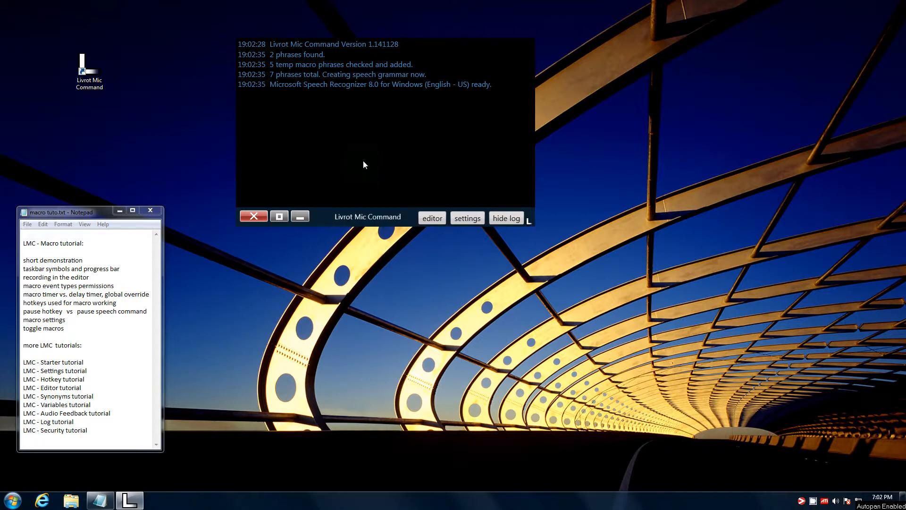
# Move the Livrot Mic Command window clear of the work area, launch Paint with the voice command "open paint", and reposition its window slightly.
pyautogui.moveTo(331, 219); pyautogui.dragTo(689, 187)
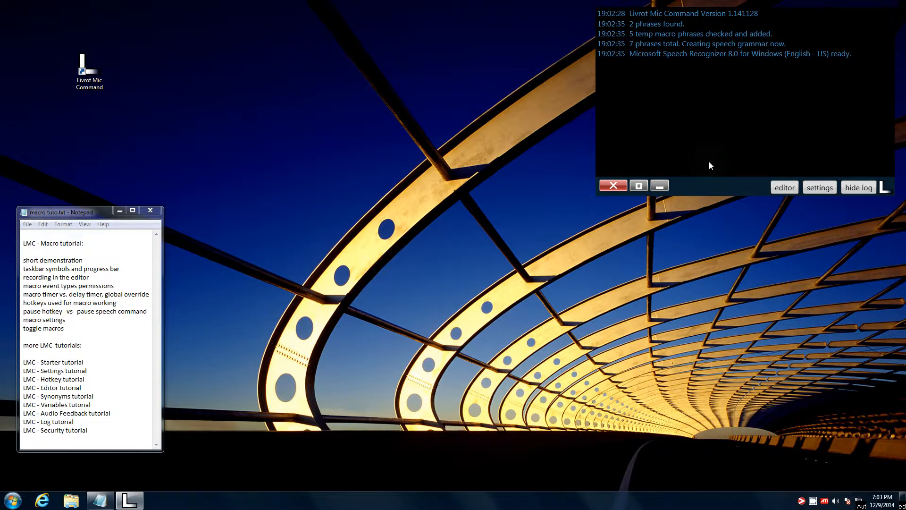
pyautogui.press('F12')
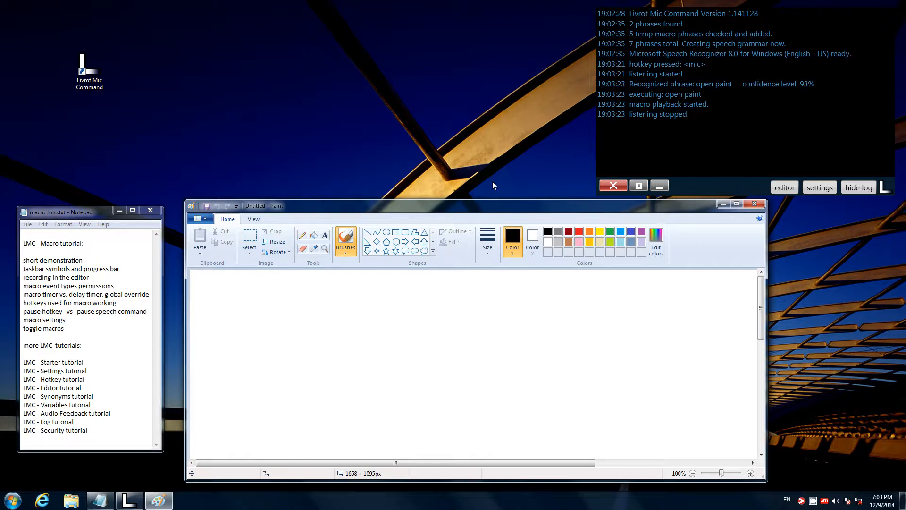
pyautogui.moveTo(418, 207)
pyautogui.mouseDown()
pyautogui.moveTo(421, 195)
pyautogui.moveTo(407, 195)
pyautogui.moveTo(405, 205)
pyautogui.mouseUp()
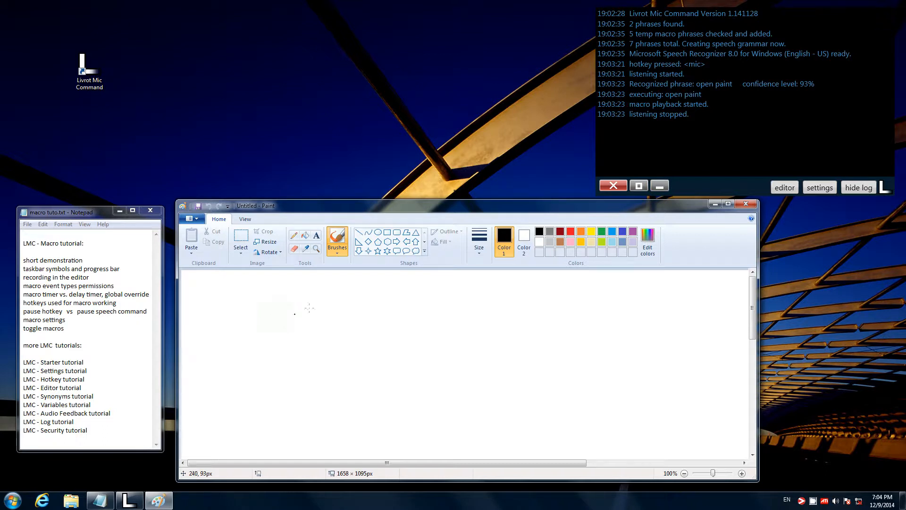
# Choose the Pencil tool in Paint with the thickest line size.
pyautogui.click(294, 235)
pyautogui.click(484, 253)
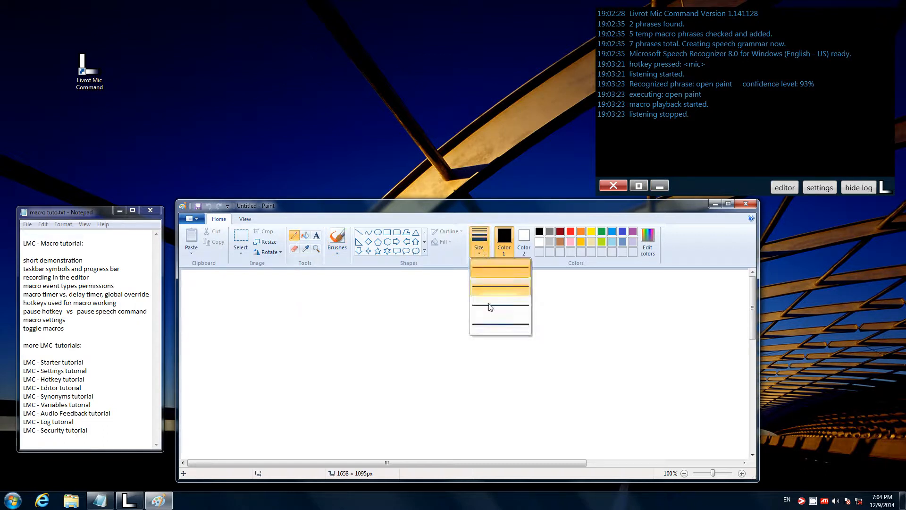
pyautogui.click(494, 320)
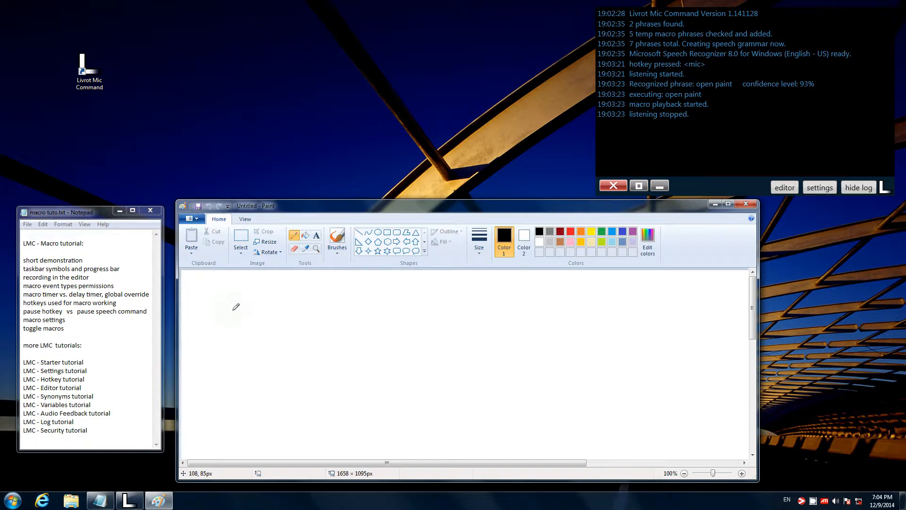
# Record a temporary macro by voice while drawing two crossing strokes on the canvas's left, and save it with "add temp macro".
pyautogui.press('F12')
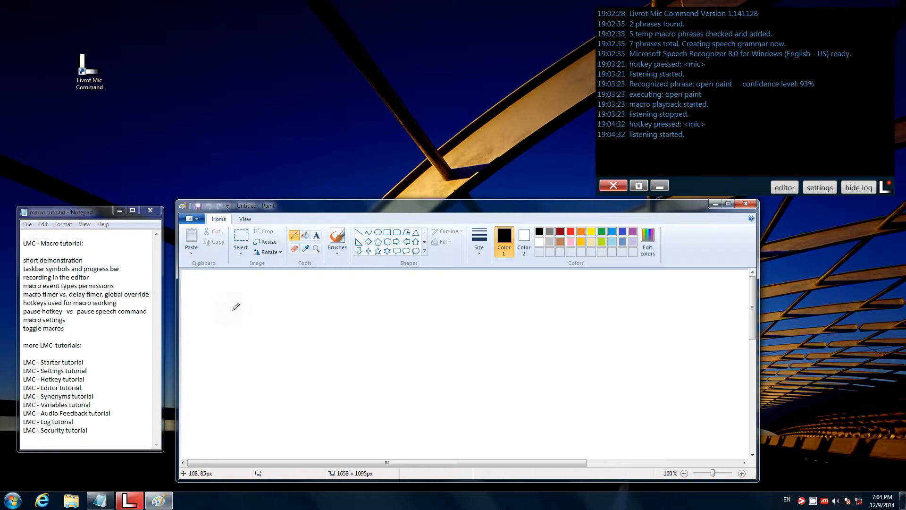
pyautogui.moveTo(216, 295); pyautogui.dragTo(319, 410)
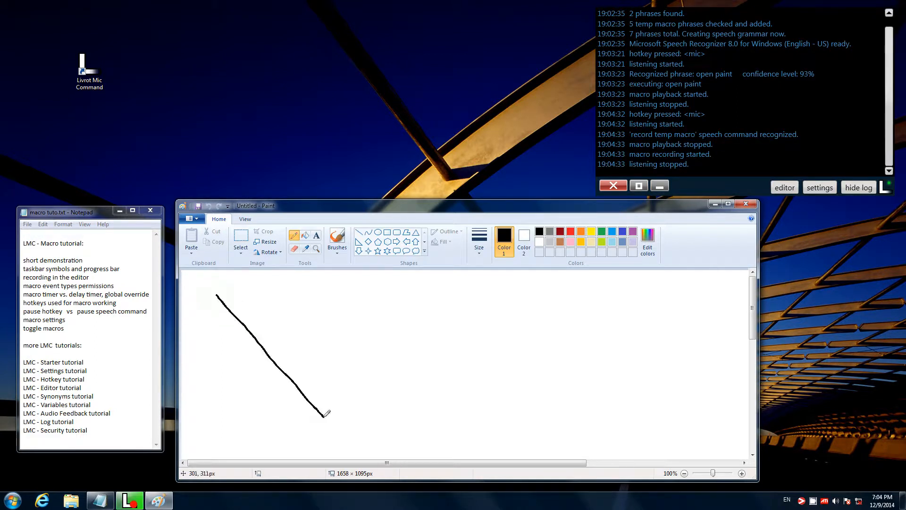
pyautogui.moveTo(333, 300)
pyautogui.mouseDown()
pyautogui.moveTo(239, 328)
pyautogui.moveTo(198, 420)
pyautogui.mouseUp()
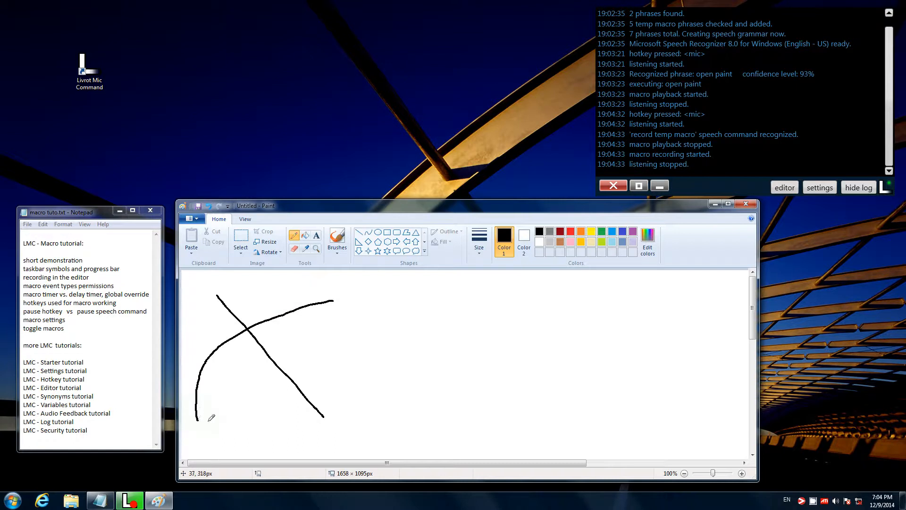
pyautogui.press('Escape')
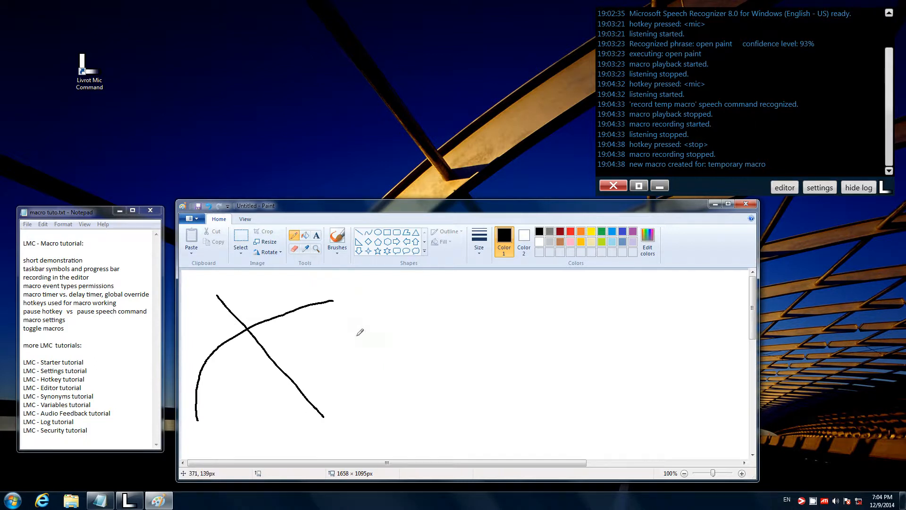
pyautogui.press('F12')
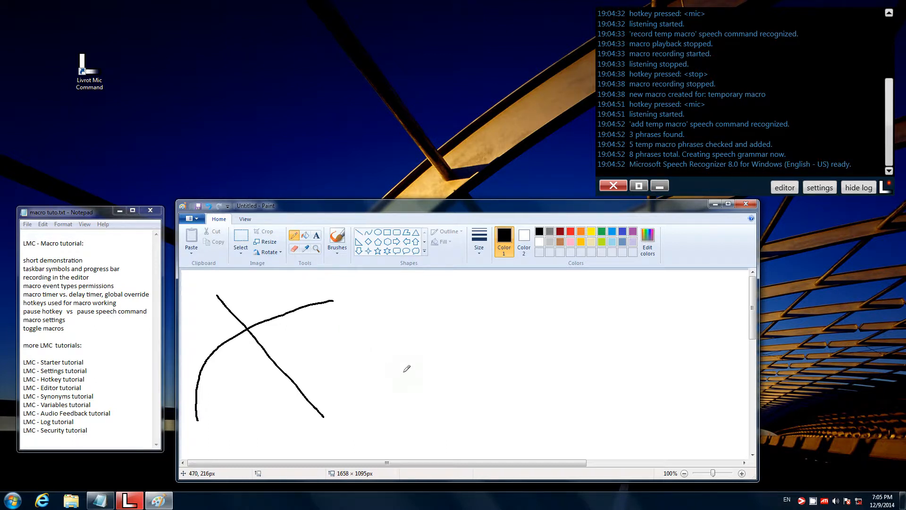
# Record a temporary macro while drawing a rough circle beside the crossing strokes, and save it with the "add temp macro" voice command.
pyautogui.press('F9')
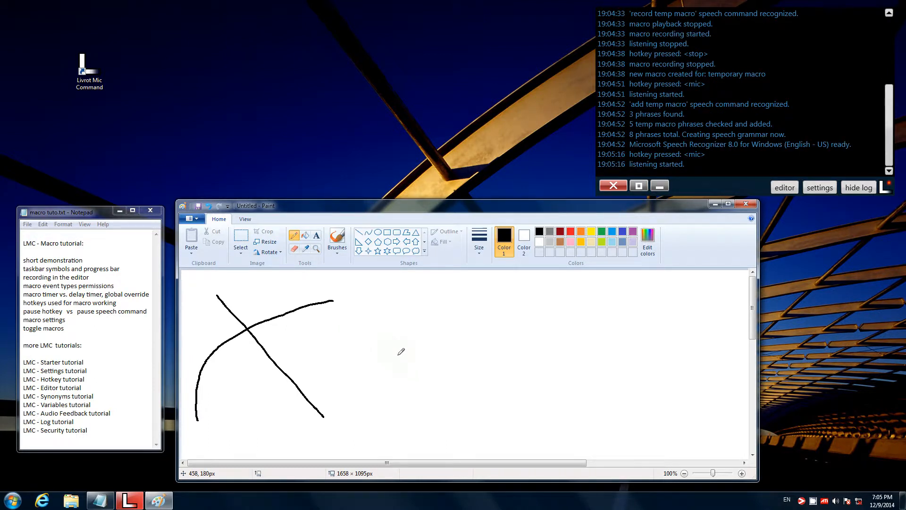
pyautogui.moveTo(416, 298)
pyautogui.mouseDown()
pyautogui.moveTo(371, 311)
pyautogui.moveTo(462, 377)
pyautogui.moveTo(454, 321)
pyautogui.moveTo(417, 300)
pyautogui.mouseUp()
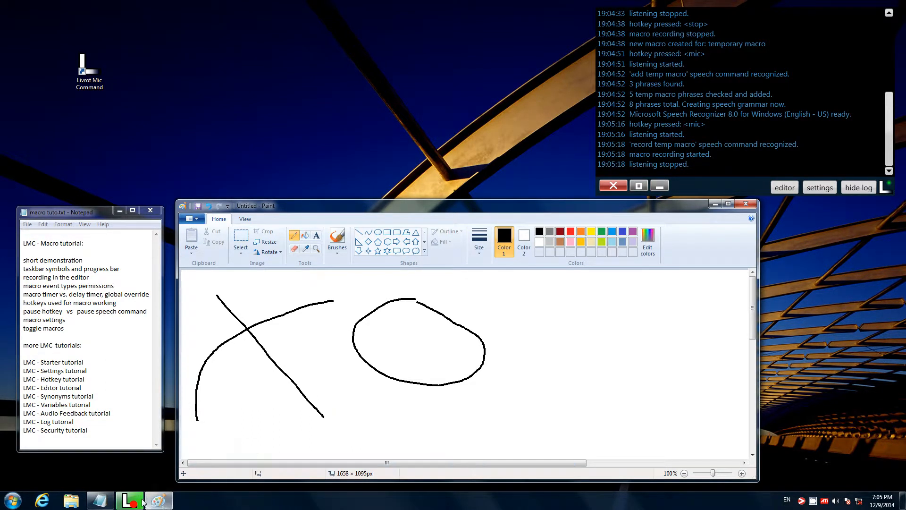
pyautogui.press('Escape')
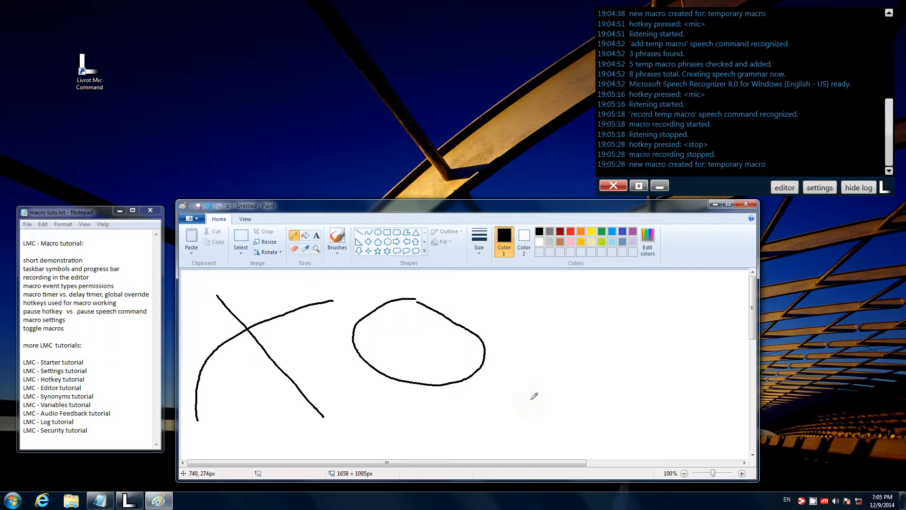
pyautogui.press('F1')
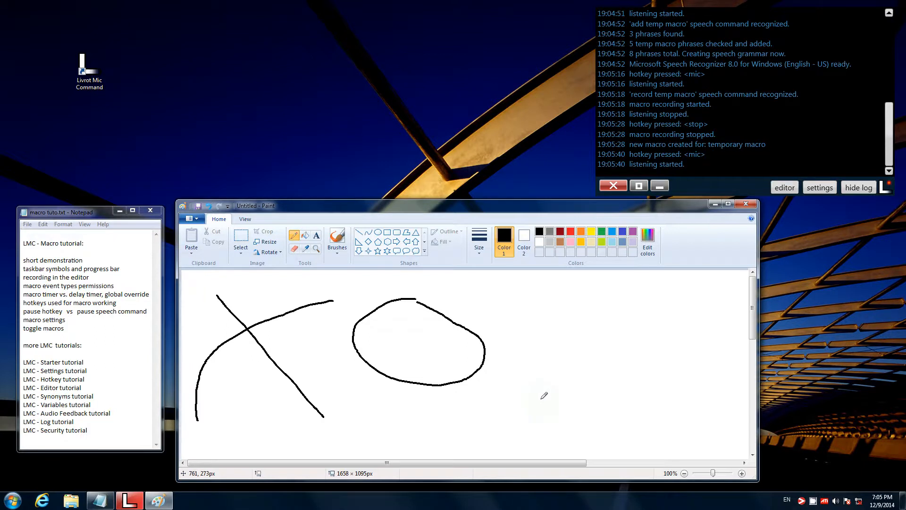
pyautogui.press('Escape')
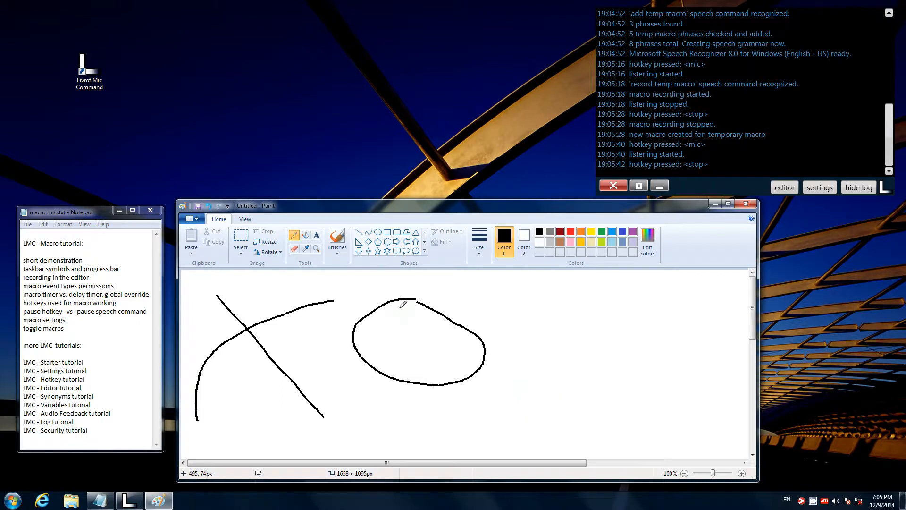
pyautogui.press('F1')
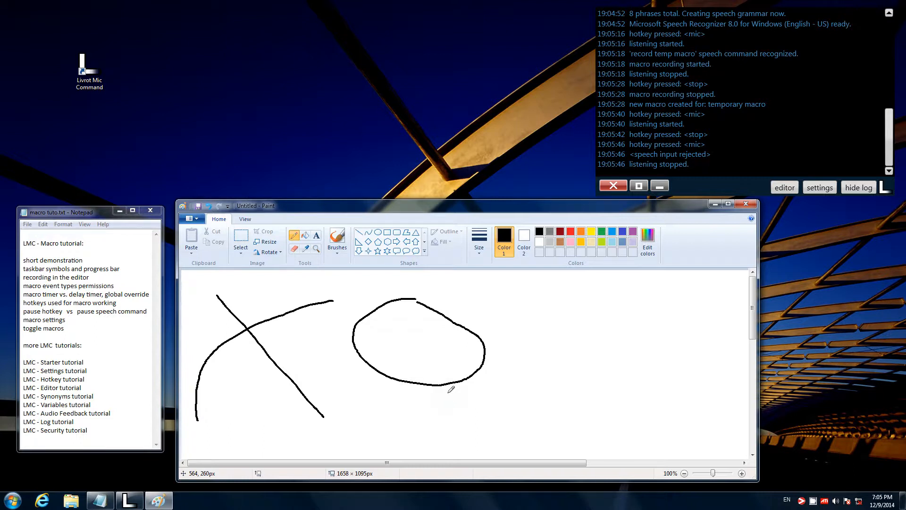
pyautogui.press('F1')
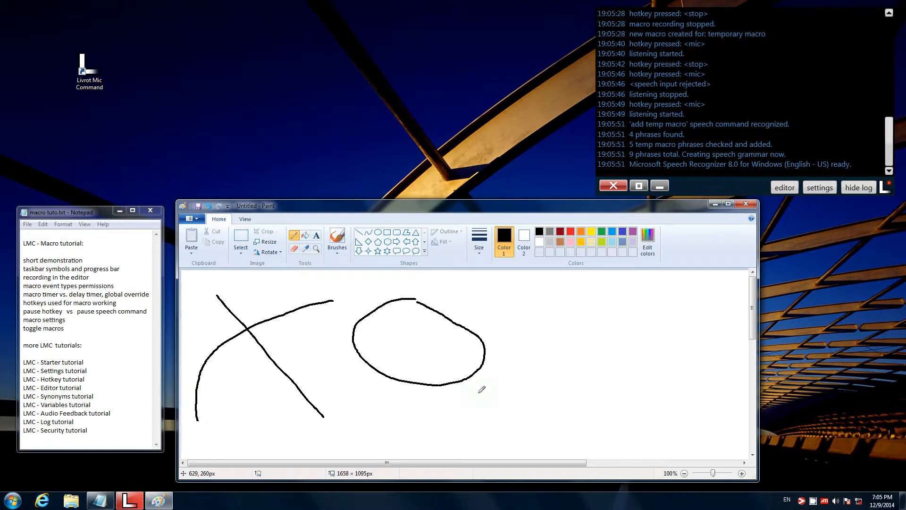
# Record a temporary macro while drawing a fir tree outline beside the circle, and save it with the "add temp macro" voice command.
pyautogui.press('F1')
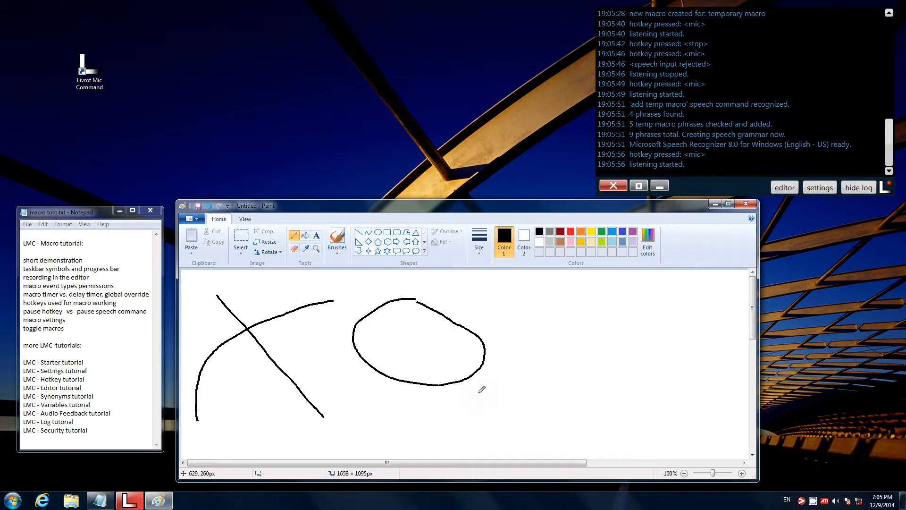
pyautogui.moveTo(566, 305)
pyautogui.mouseDown()
pyautogui.moveTo(527, 353)
pyautogui.moveTo(535, 370)
pyautogui.moveTo(499, 409)
pyautogui.moveTo(564, 401)
pyautogui.moveTo(562, 425)
pyautogui.moveTo(591, 407)
pyautogui.moveTo(651, 405)
pyautogui.moveTo(607, 373)
pyautogui.moveTo(597, 344)
pyautogui.moveTo(604, 338)
pyautogui.moveTo(566, 305)
pyautogui.mouseUp()
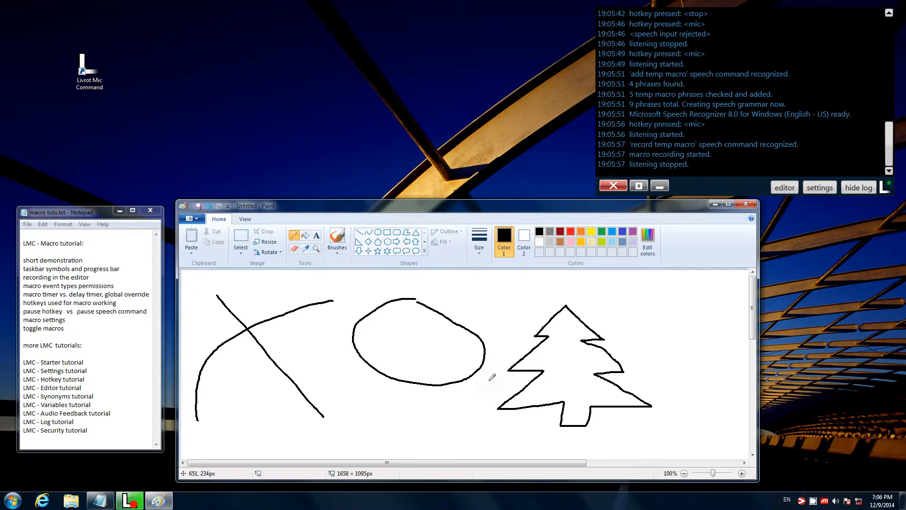
pyautogui.press('Escape')
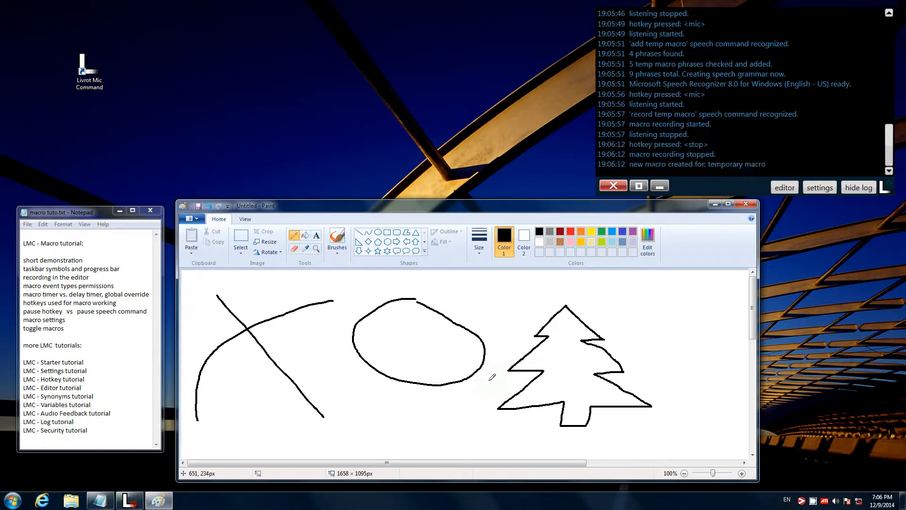
pyautogui.press('F9')
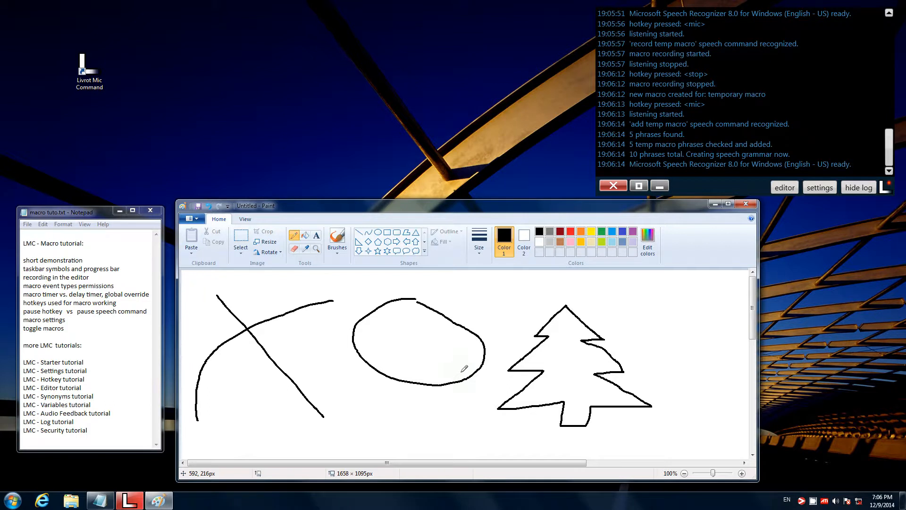
# Record a temporary macro while scribbling a long looping line below and beside the shapes, and save it with "add temp macro".
pyautogui.press('F9')
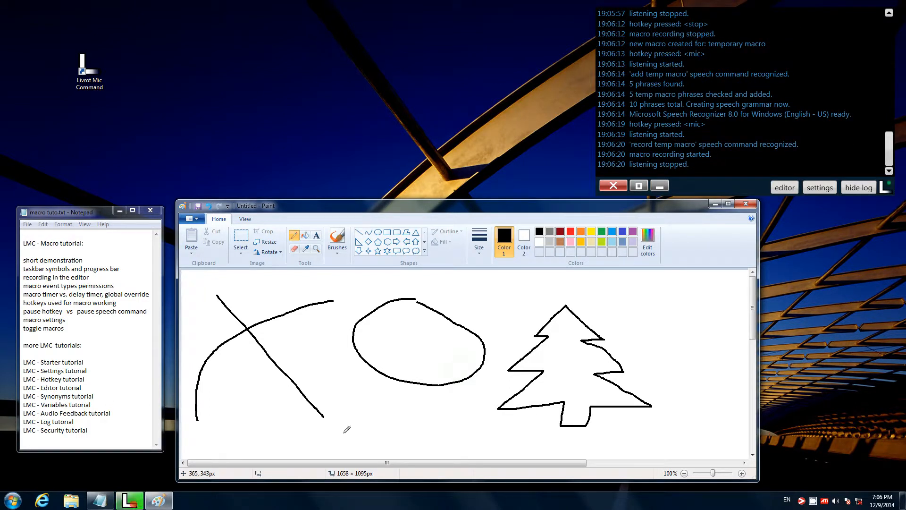
pyautogui.moveTo(271, 415)
pyautogui.mouseDown()
pyautogui.moveTo(320, 437)
pyautogui.moveTo(408, 415)
pyautogui.moveTo(540, 431)
pyautogui.moveTo(556, 399)
pyautogui.moveTo(590, 457)
pyautogui.moveTo(645, 386)
pyautogui.moveTo(714, 343)
pyautogui.mouseUp()
pyautogui.press('Escape')
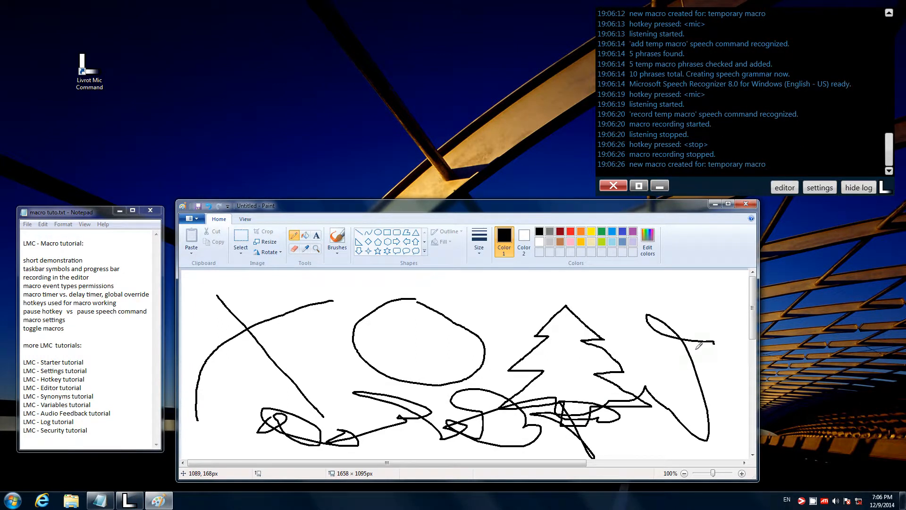
pyautogui.press('F9')
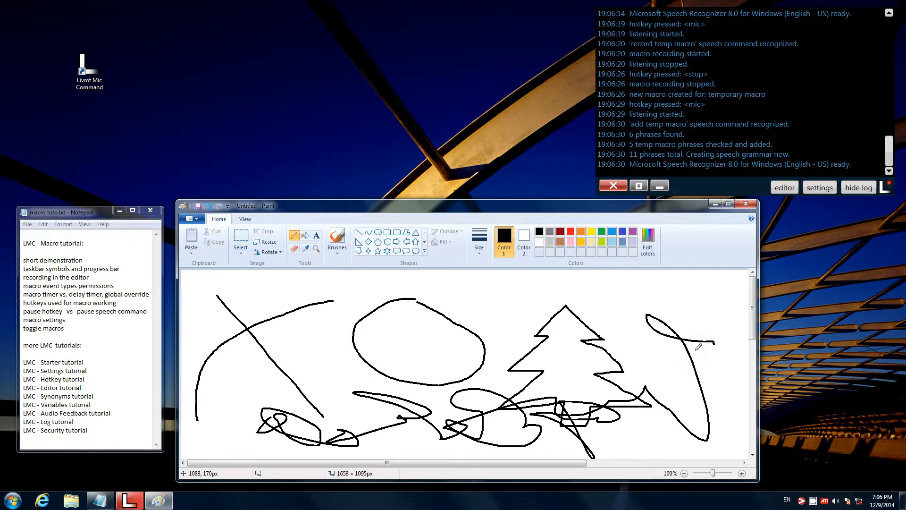
# Set the drawing colour to red and play back macro 1 and macro 2 by voice to redraw the crossing strokes and circle.
pyautogui.click(571, 233)
pyautogui.press('F1')
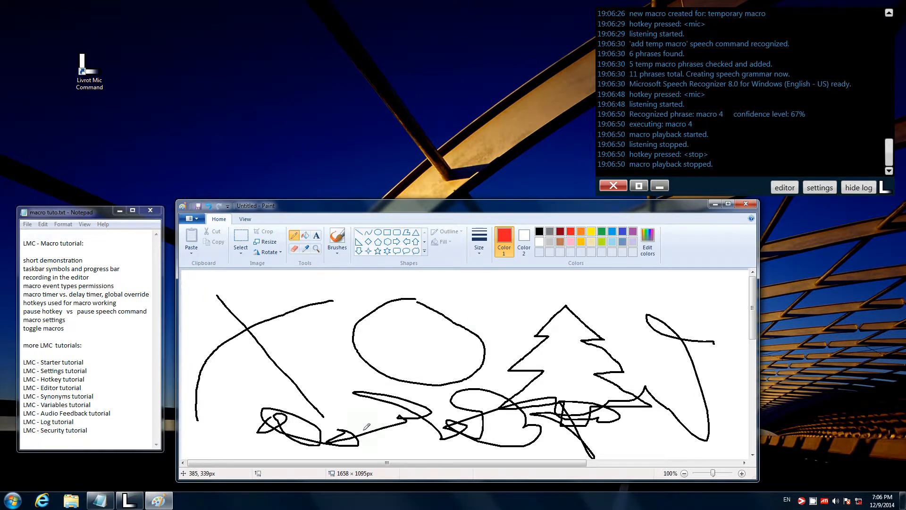
pyautogui.press('F1')
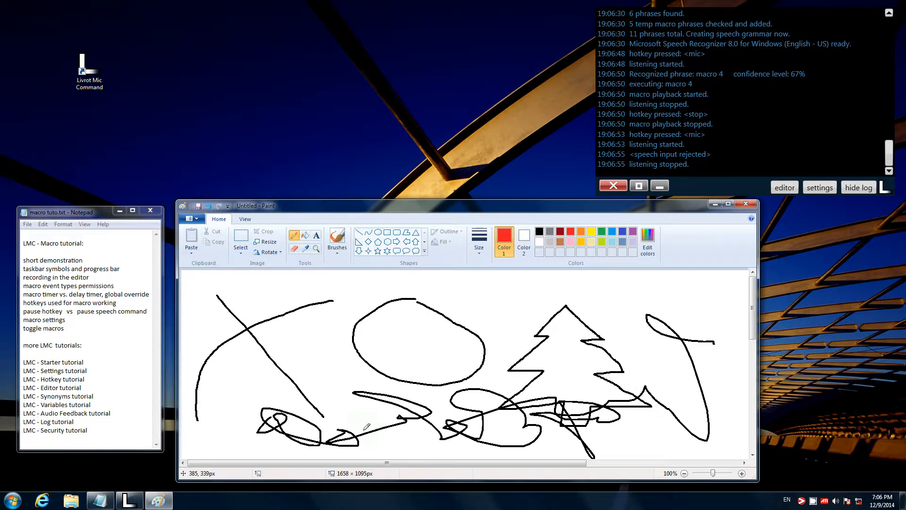
pyautogui.press('F1')
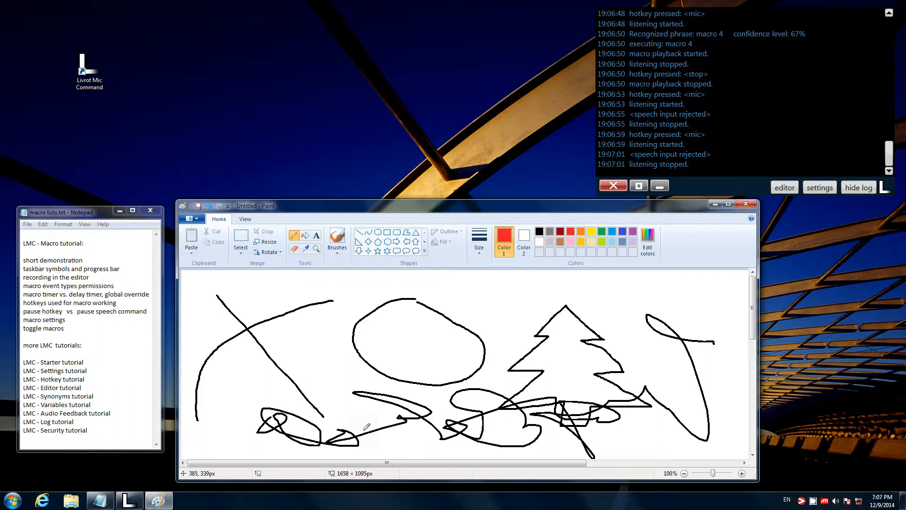
pyautogui.press('F1')
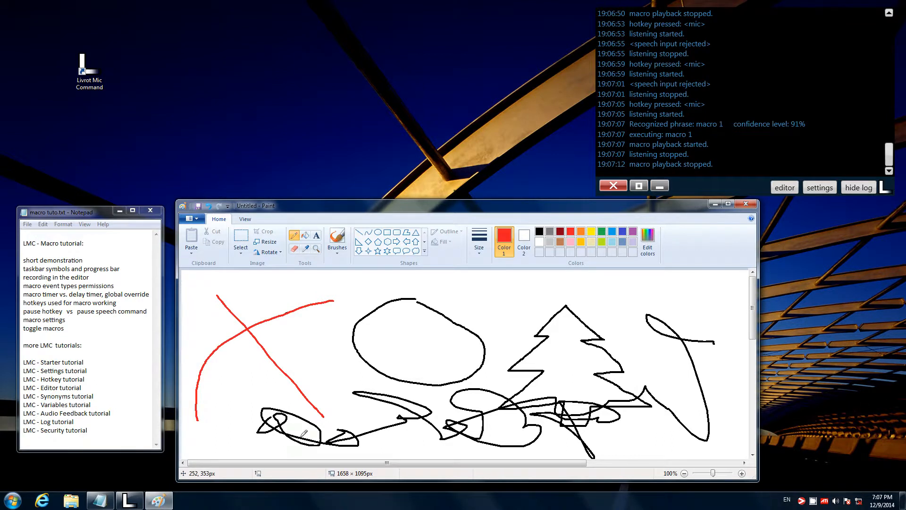
pyautogui.press('F12')
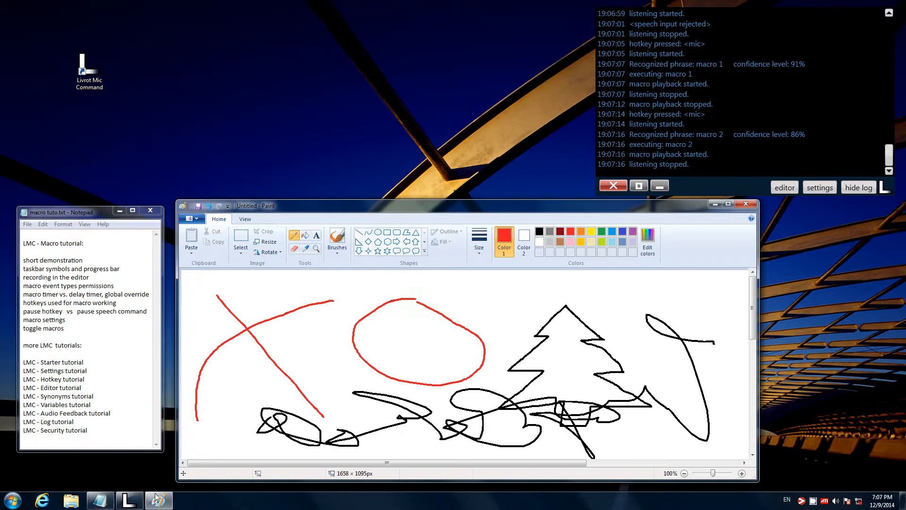
pyautogui.press('Escape')
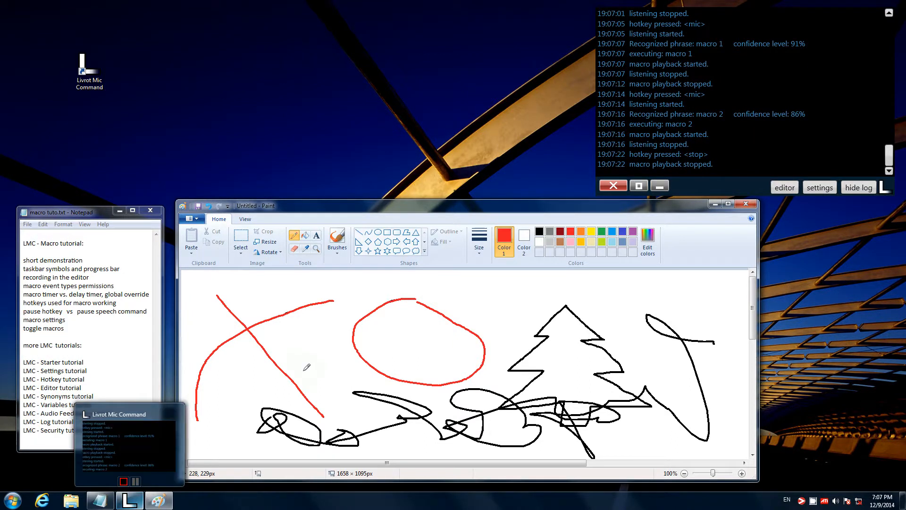
# Set the drawing colour to green and play back macro 3 by voice to redraw the fir tree.
pyautogui.click(602, 232)
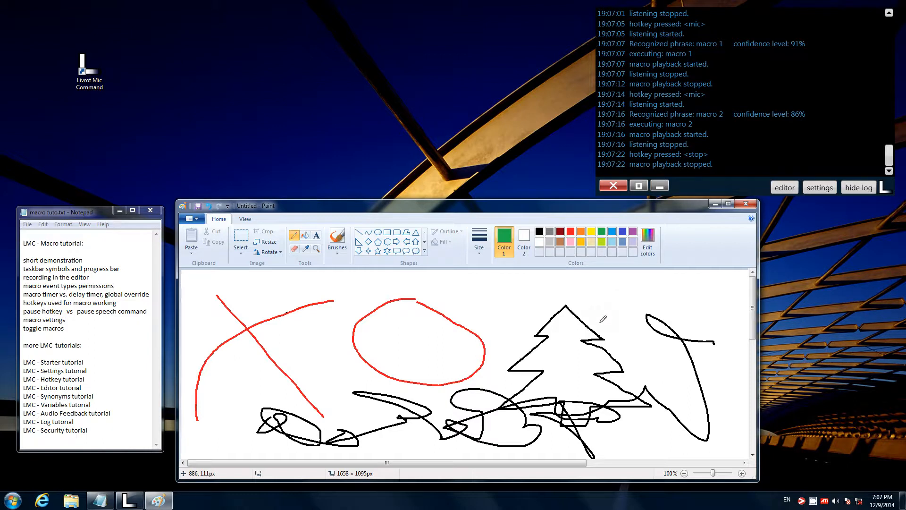
pyautogui.press('F9')
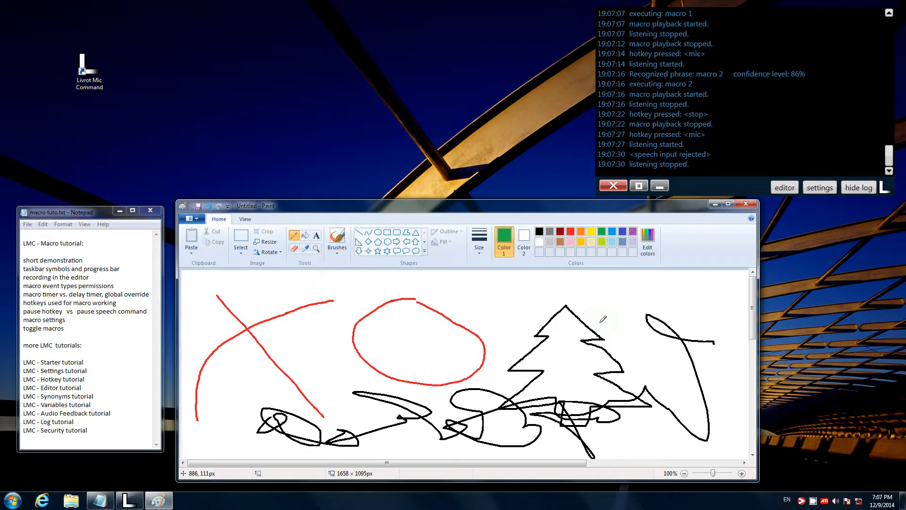
pyautogui.press('F9')
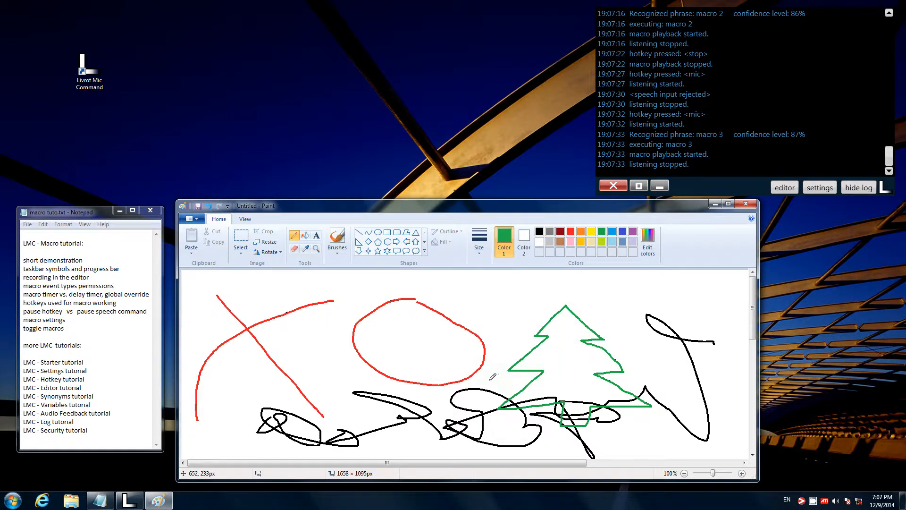
pyautogui.press('Escape')
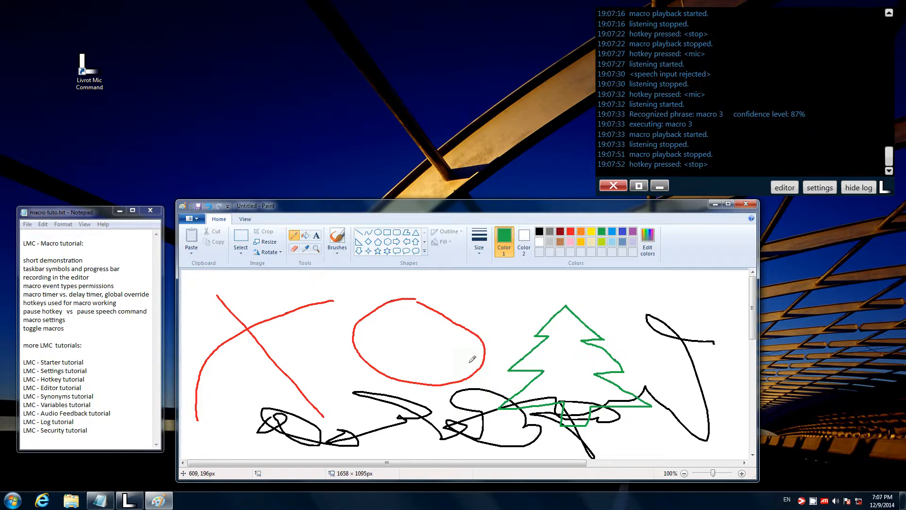
# Set the drawing colour back to red and play back macro 4 by voice to redraw the looping scribble.
pyautogui.click(570, 231)
pyautogui.press('F12')
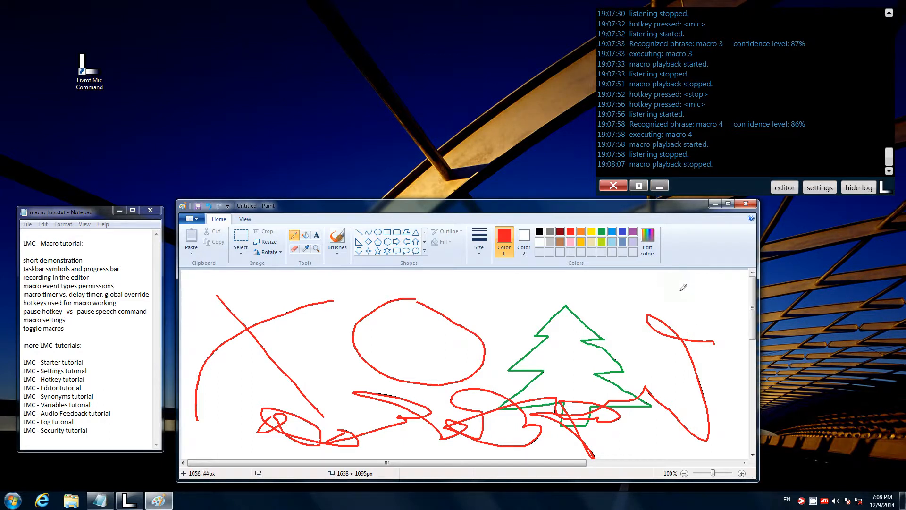
# Close the Paint drawing without saving its changes.
pyautogui.click(750, 205)
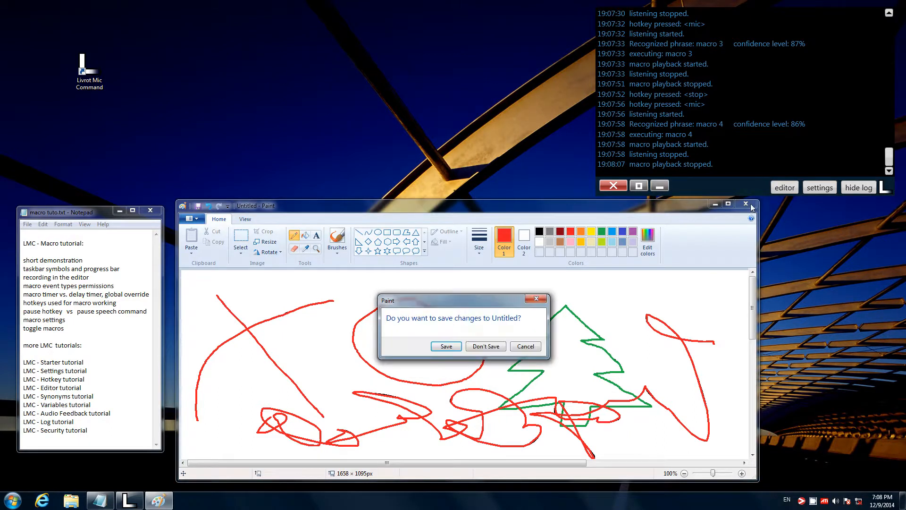
pyautogui.click(485, 347)
# Switch to Livrot Mic Command, move its window away from the screen corner and open the command editor.
pyautogui.moveTo(709, 188); pyautogui.dragTo(394, 313)
pyautogui.click(467, 307)
pyautogui.moveTo(580, 95); pyautogui.dragTo(380, 125)
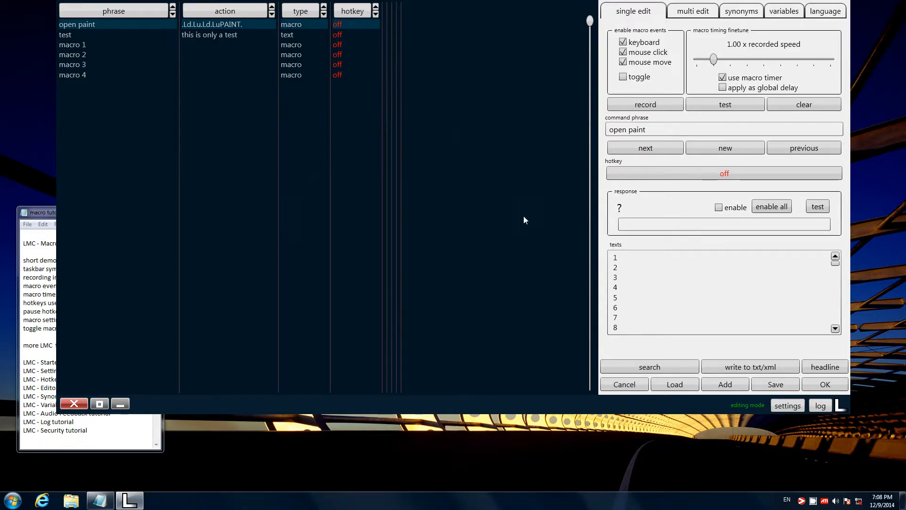
pyautogui.click(839, 386)
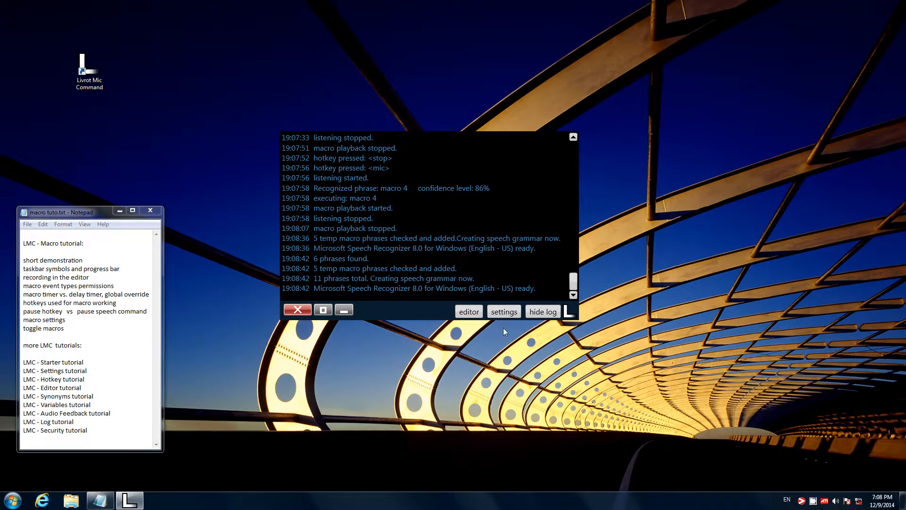
pyautogui.click(468, 312)
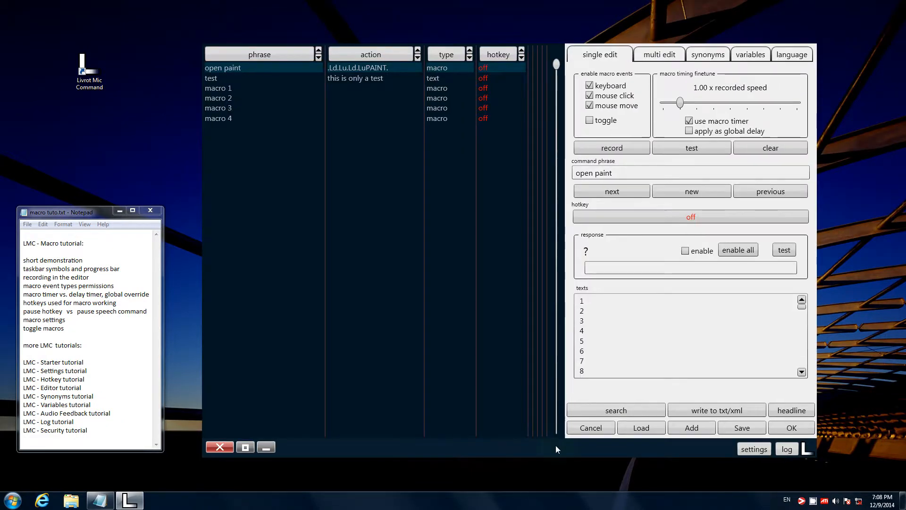
# Try a macro timing of 0.01 x recorded speed for "open paint" and return it to 1.00 x.
pyautogui.moveTo(681, 105)
pyautogui.mouseDown()
pyautogui.moveTo(799, 103)
pyautogui.moveTo(663, 103)
pyautogui.mouseUp()
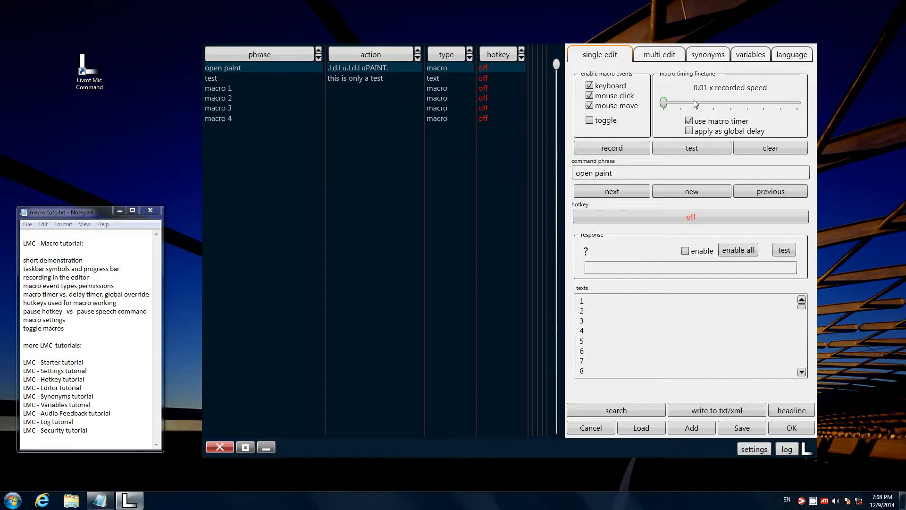
pyautogui.moveTo(663, 103); pyautogui.dragTo(680, 102)
# Examine the macro and speech recognizer settings, and the hotkeys for stopping, pausing, recording, playing and adding temporary macros.
pyautogui.click(757, 450)
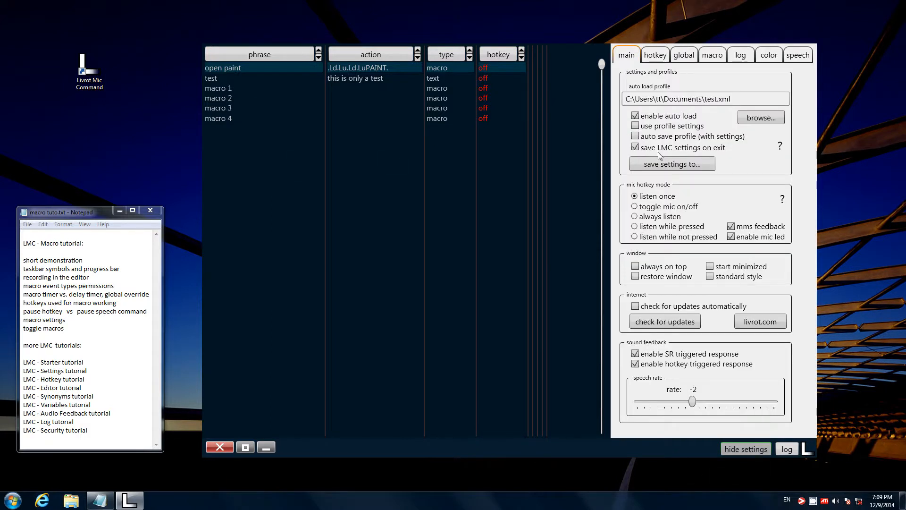
pyautogui.click(714, 55)
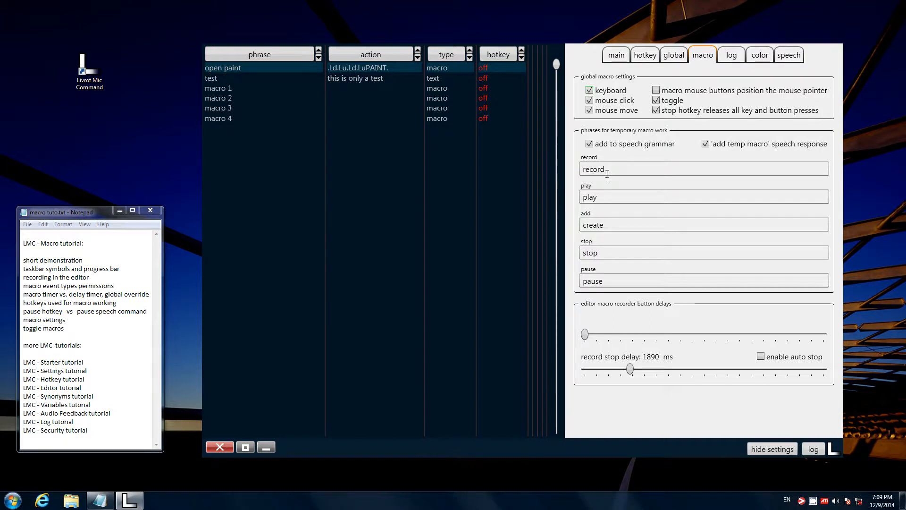
pyautogui.click(789, 56)
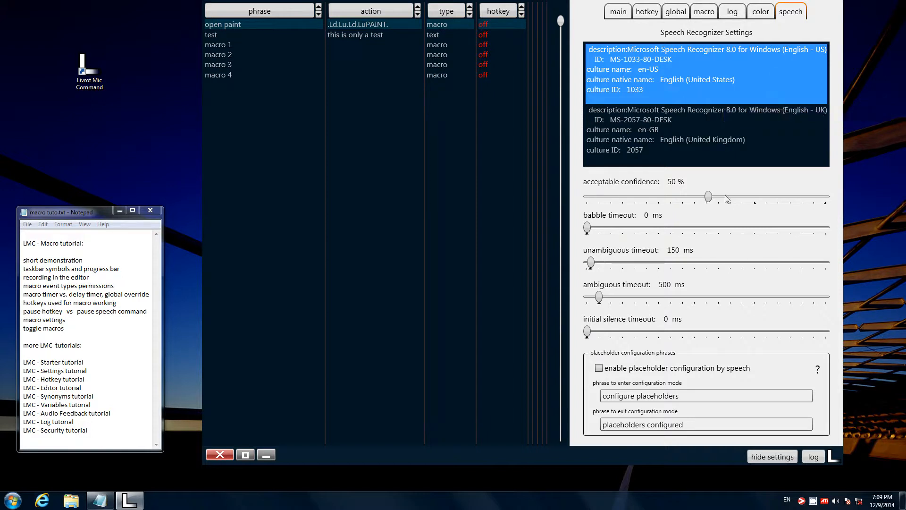
pyautogui.click(714, 13)
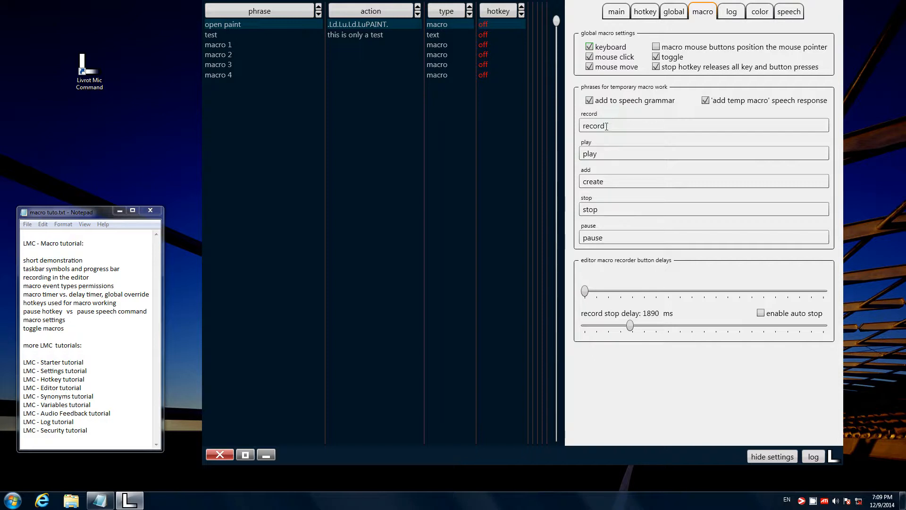
pyautogui.click(645, 12)
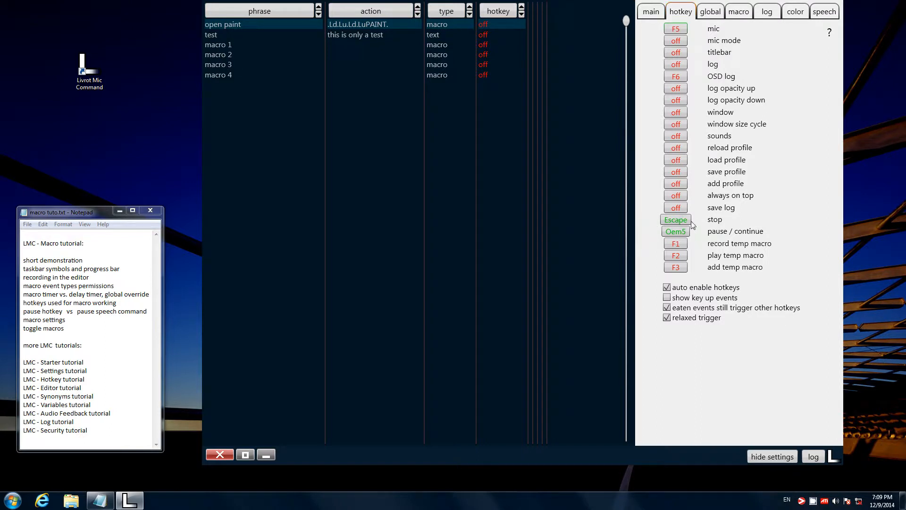
pyautogui.moveTo(686, 223)
# Examine the phrases for temporary macro work and the global macro settings, and return to the command list.
pyautogui.click(738, 12)
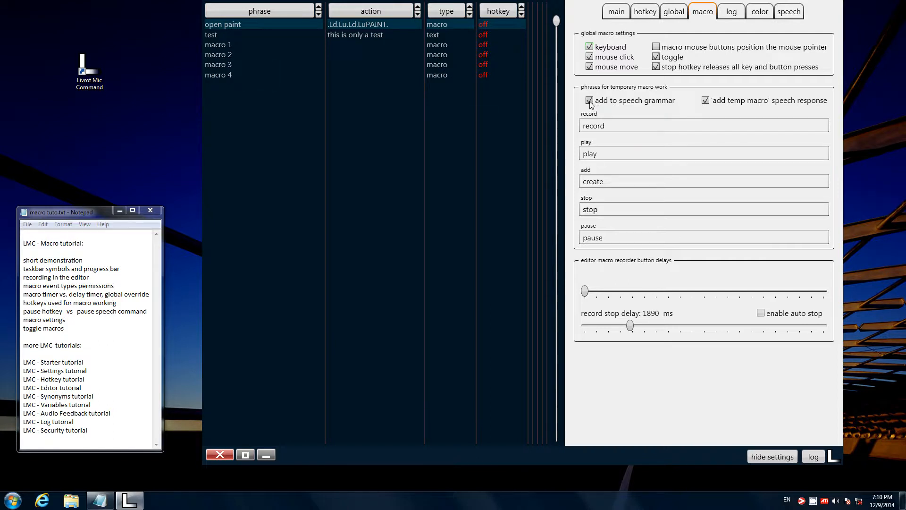
pyautogui.moveTo(590, 104)
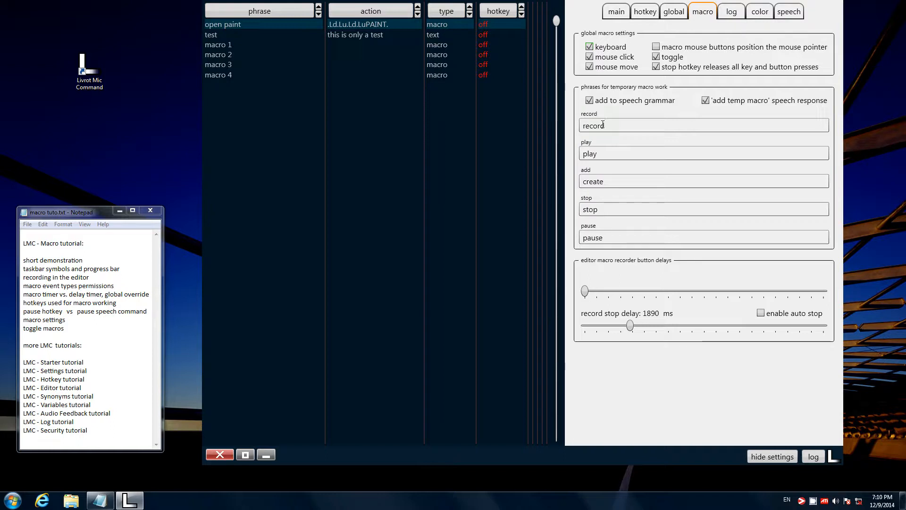
pyautogui.click(770, 457)
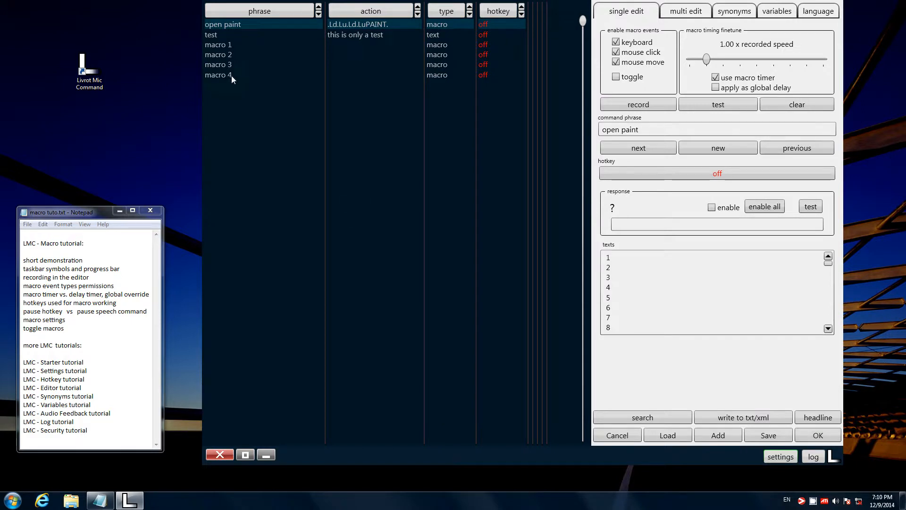
pyautogui.click(781, 456)
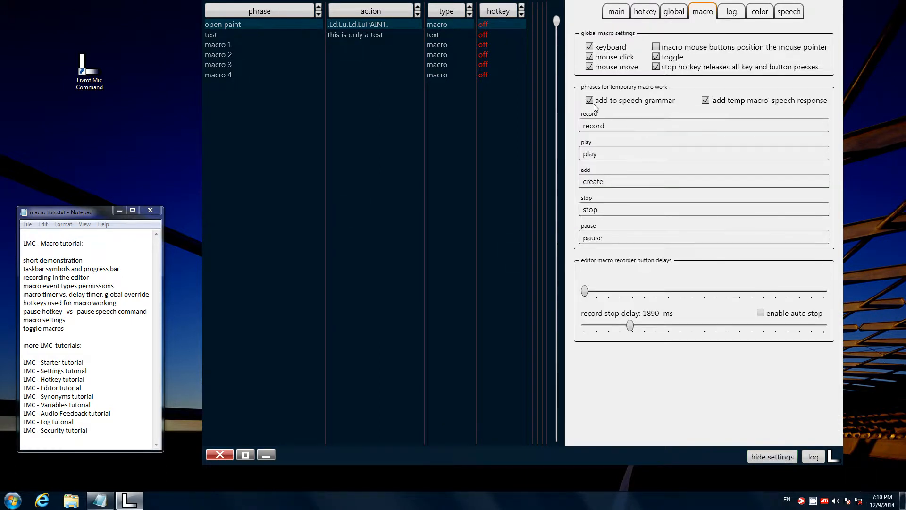
pyautogui.click(656, 46)
pyautogui.click(787, 456)
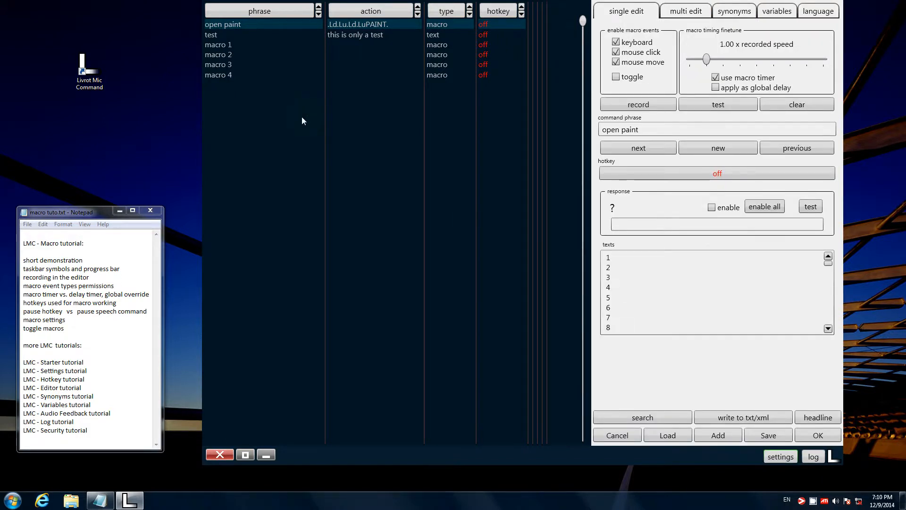
# Rename the command phrase of macro 1 to "cross" and that of macro 2 to "ball".
pyautogui.click(228, 48)
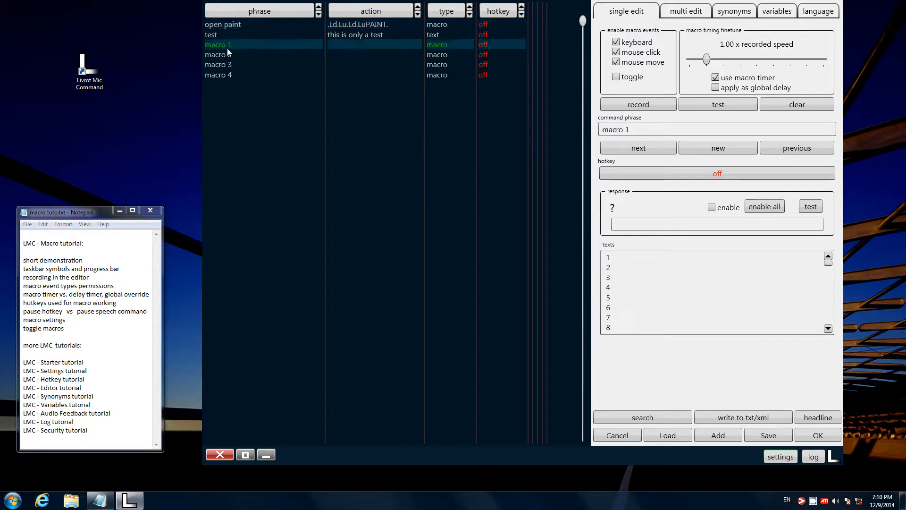
pyautogui.moveTo(639, 130); pyautogui.dragTo(541, 140)
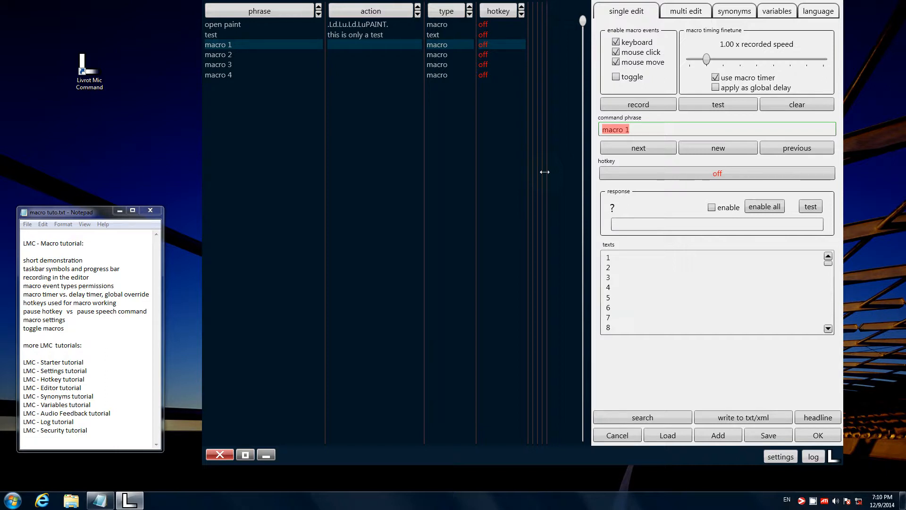
pyautogui.write('cross')
pyautogui.press('Return')
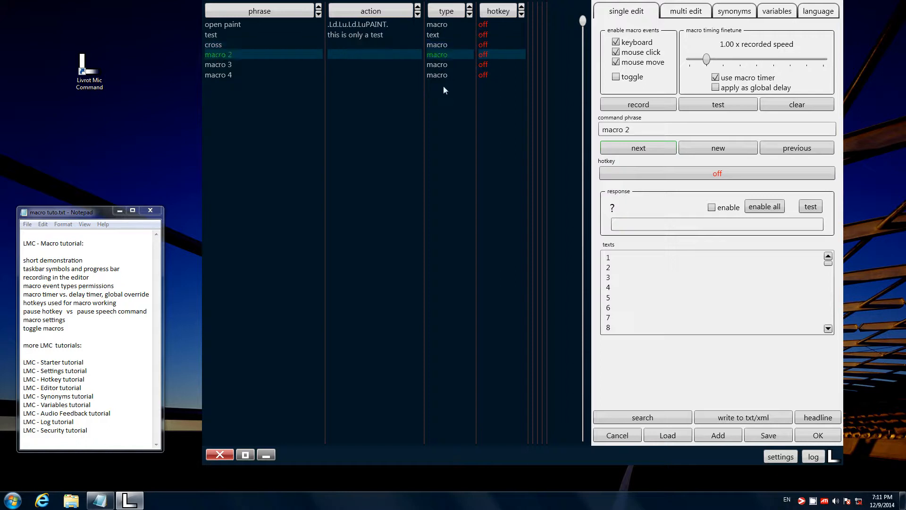
pyautogui.write('ball')
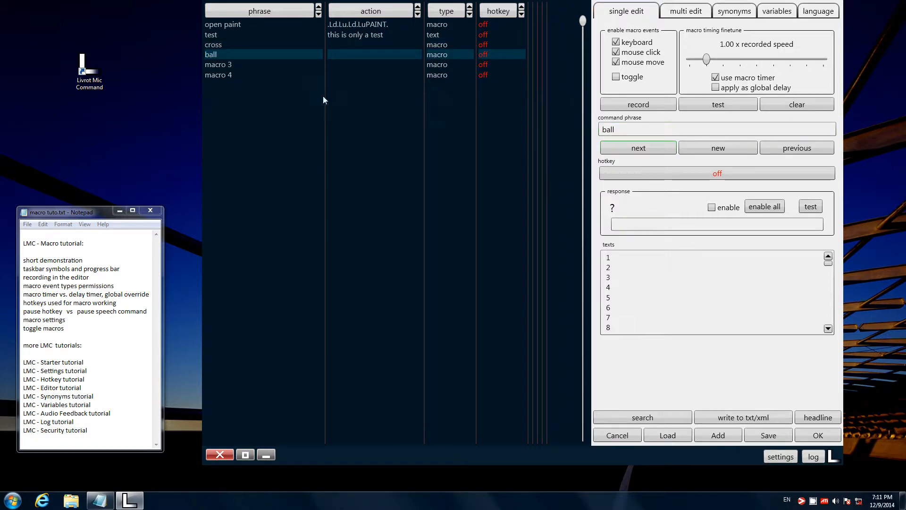
pyautogui.press('Return')
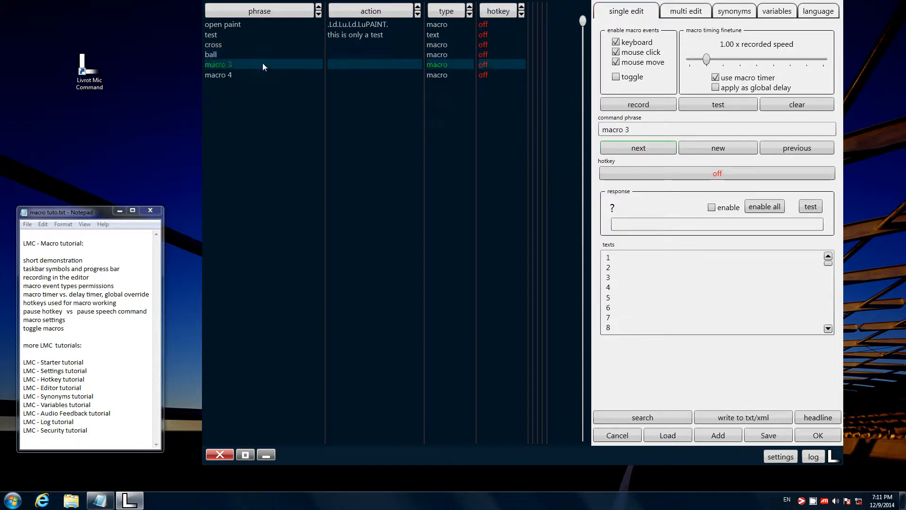
# Rename the command phrase of macro 3 to "christmas tree" and delete the macro 4 command.
pyautogui.write('ch')
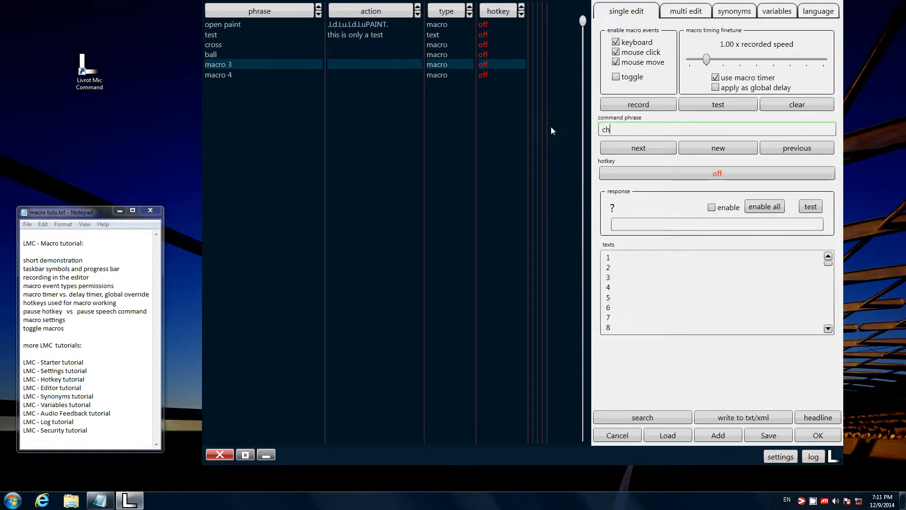
pyautogui.write('ristmas tree')
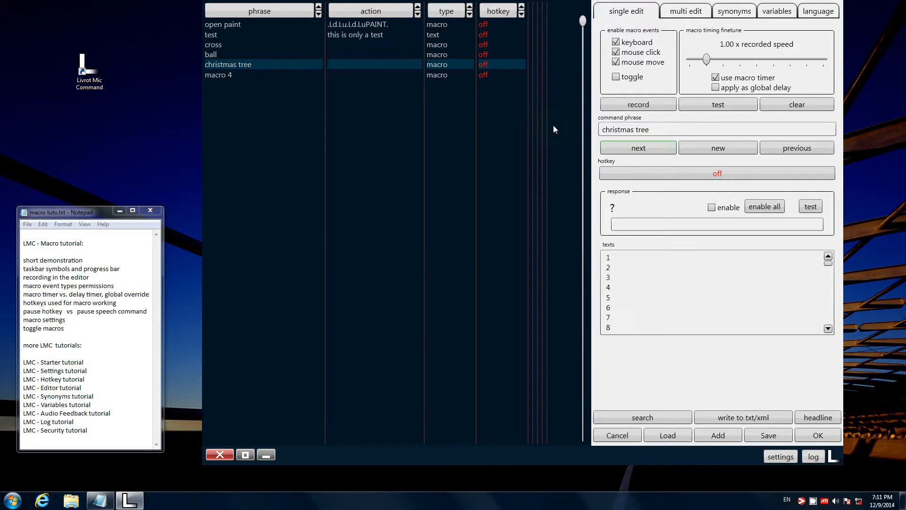
pyautogui.press('Tab')
pyautogui.rightClick(430, 75)
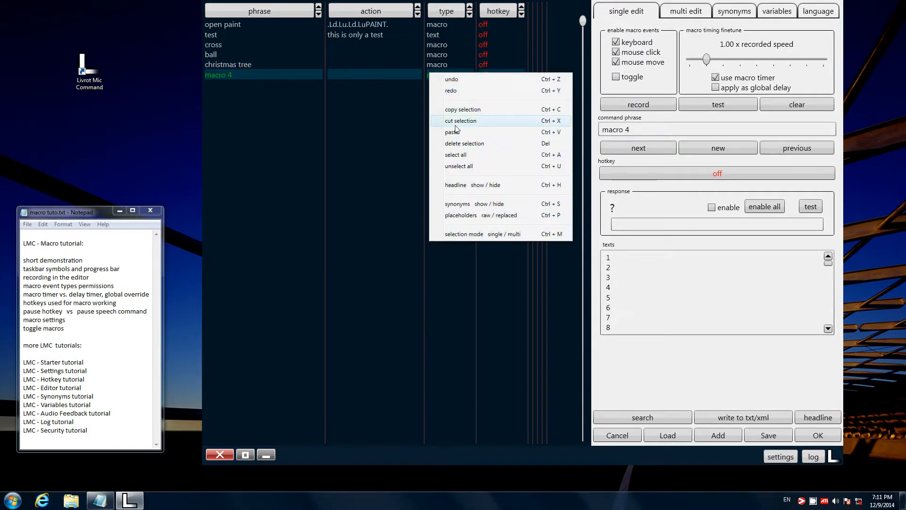
pyautogui.click(467, 145)
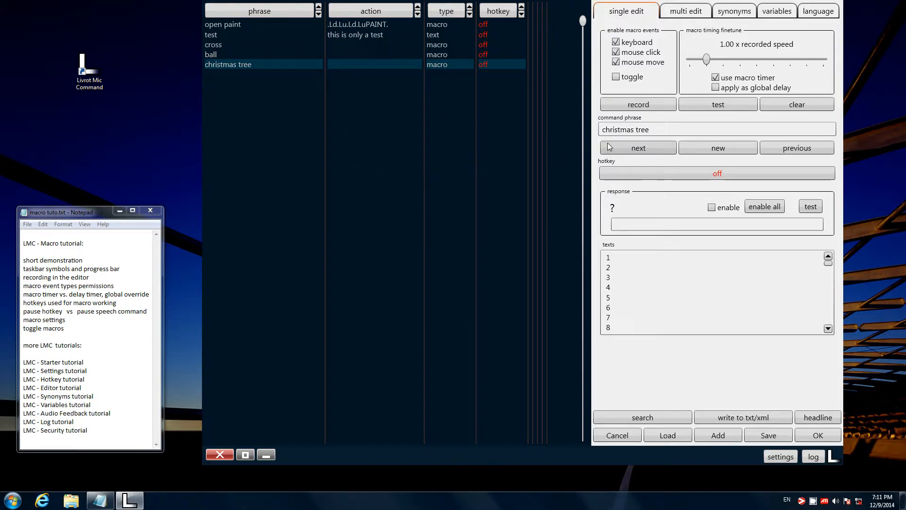
# Add a new command above "christmas tree", make it a macro and enable its macro timer.
pyautogui.click(729, 149)
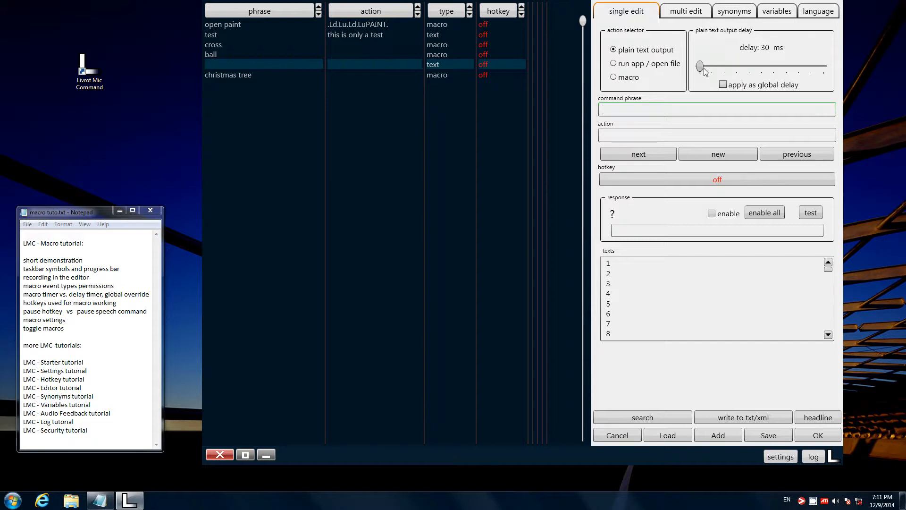
pyautogui.moveTo(702, 72)
pyautogui.click(627, 79)
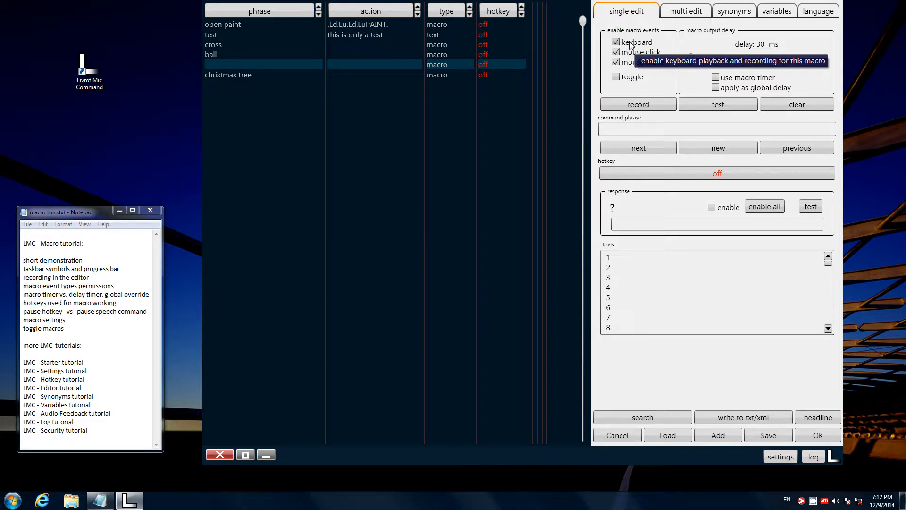
pyautogui.click(42, 225)
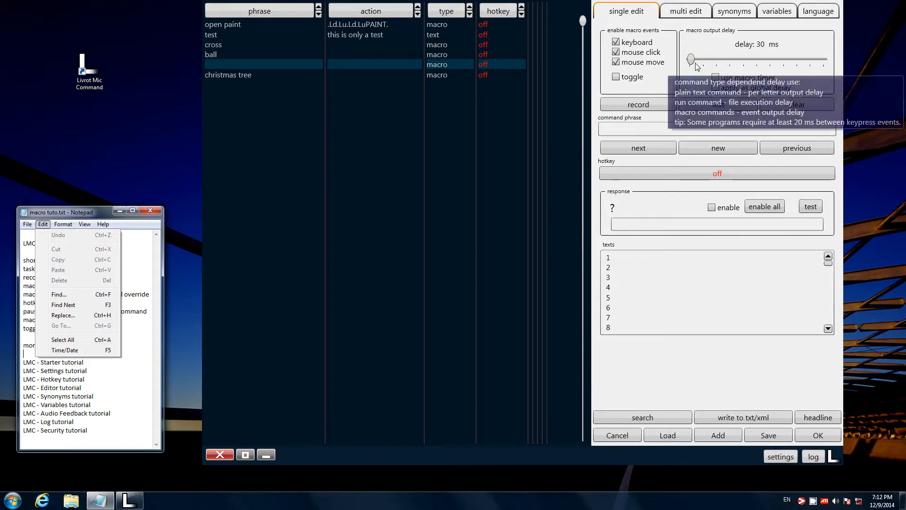
pyautogui.click(716, 78)
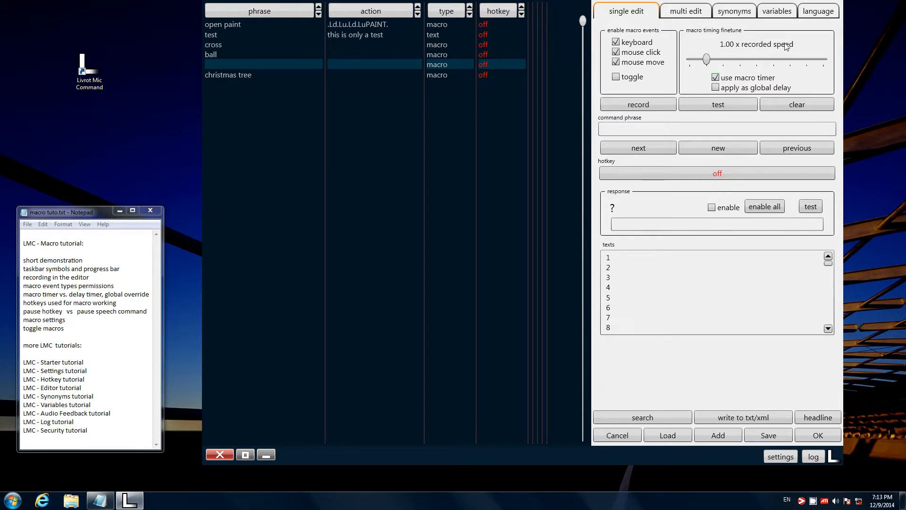
# Set the new macro's timing to 3.17 x recorded speed, apply it as global delay and check it on "ball" and "cross".
pyautogui.moveTo(707, 59)
pyautogui.mouseDown()
pyautogui.moveTo(843, 58)
pyautogui.moveTo(692, 61)
pyautogui.mouseUp()
pyautogui.moveTo(706, 59); pyautogui.dragTo(742, 59)
pyautogui.click(715, 87)
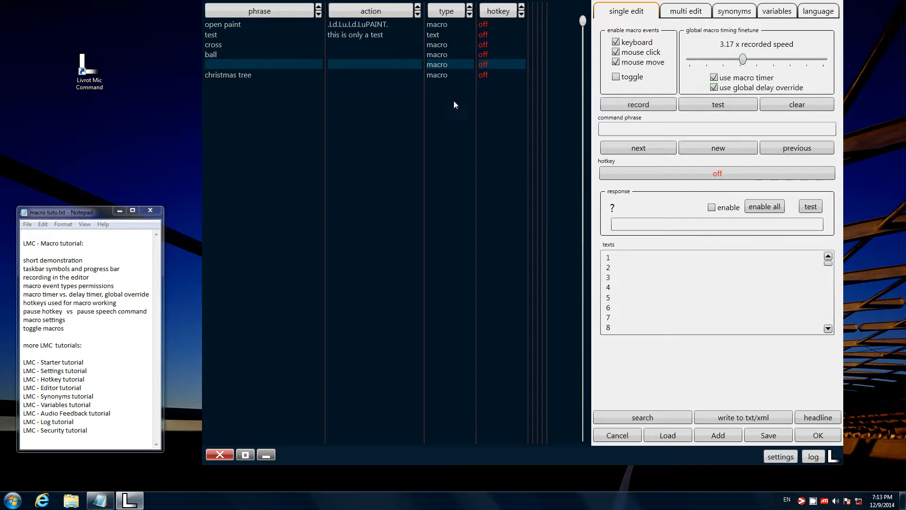
pyautogui.click(443, 54)
pyautogui.click(442, 47)
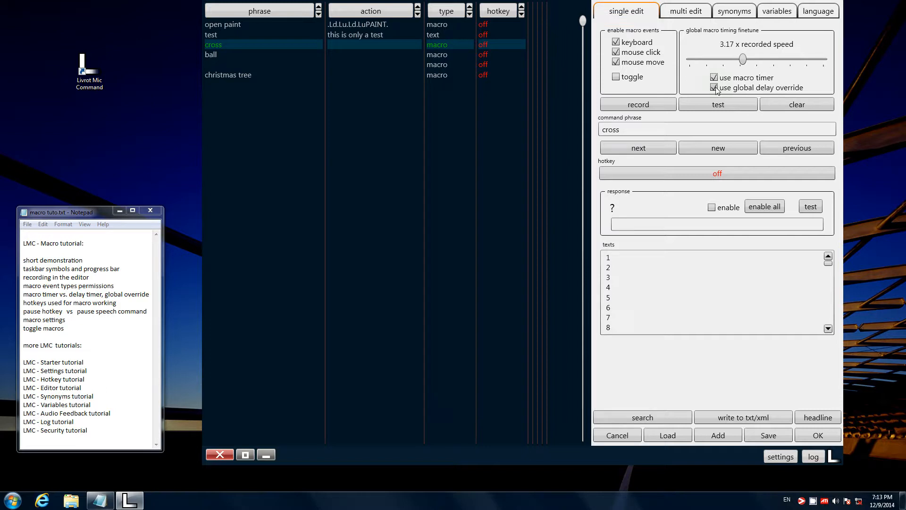
# Turn off the global delay override and compare the individual timing of "cross", the unnamed macro and "christmas tree".
pyautogui.click(715, 88)
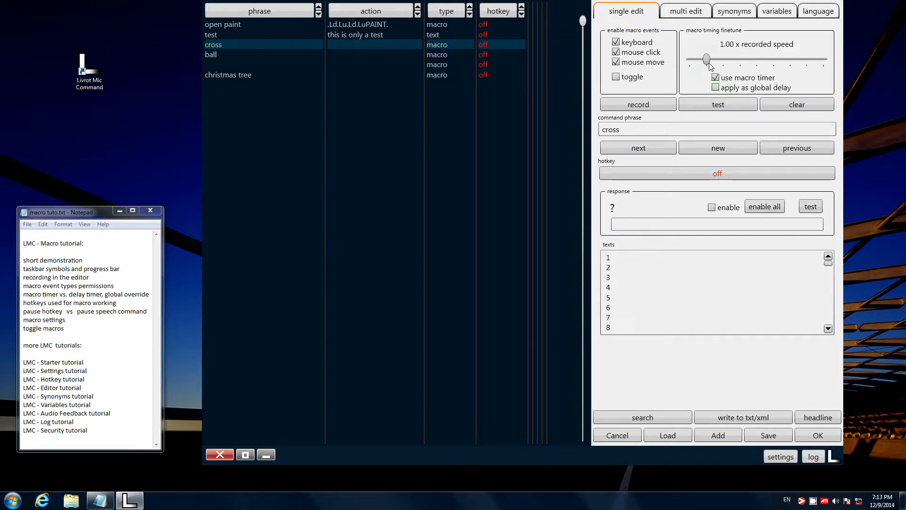
pyautogui.click(447, 64)
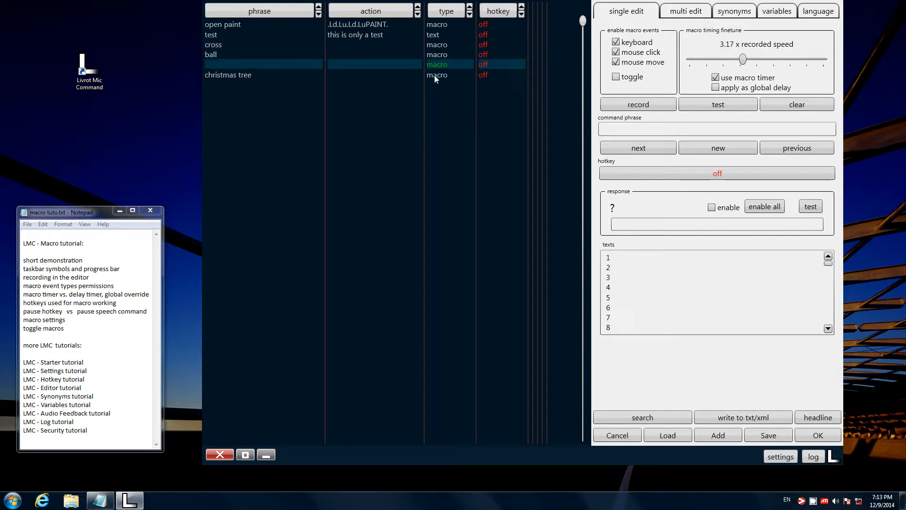
pyautogui.click(434, 75)
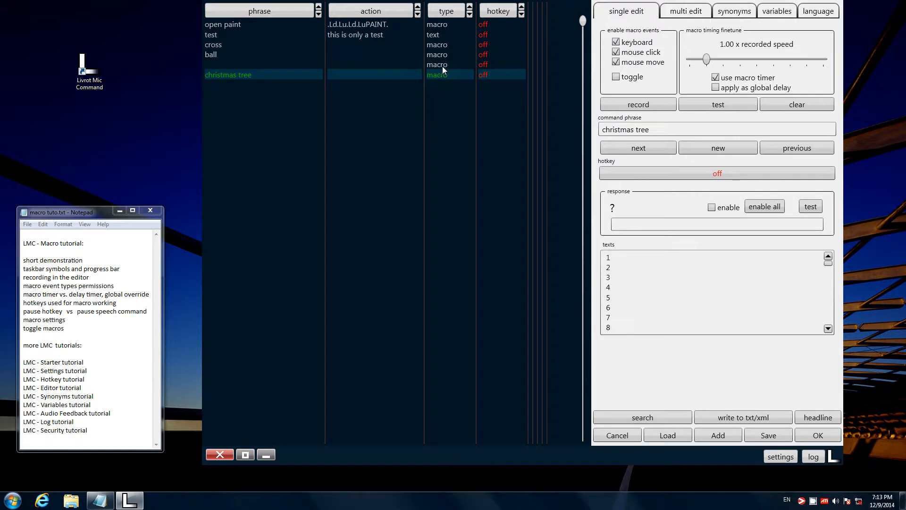
pyautogui.click(442, 66)
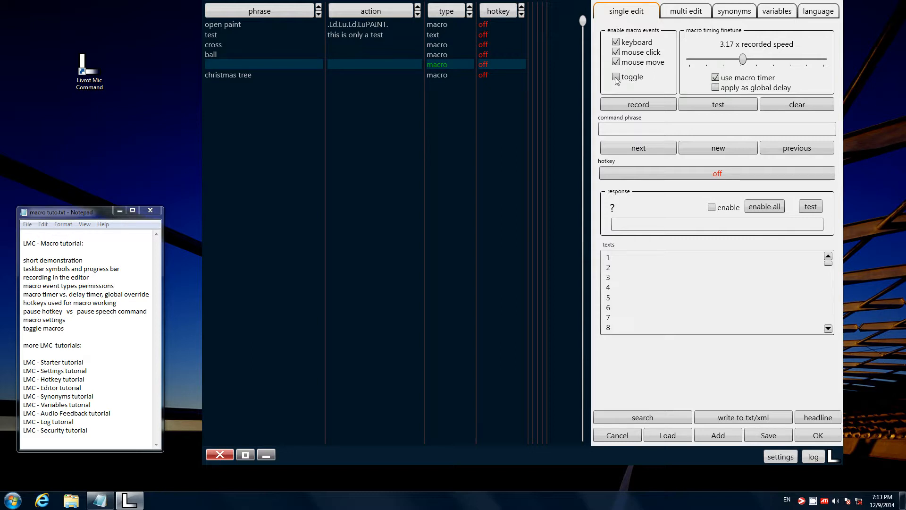
# Turn off mouse move events for the unnamed macro and set its timing to 1.00 x recorded speed.
pyautogui.moveTo(615, 78)
pyautogui.click(616, 62)
pyautogui.moveTo(743, 59); pyautogui.dragTo(706, 58)
# Record a macro that opens and closes the Control Panel, views the Start Menu settings in the taskbar properties and cancels them.
pyautogui.click(648, 107)
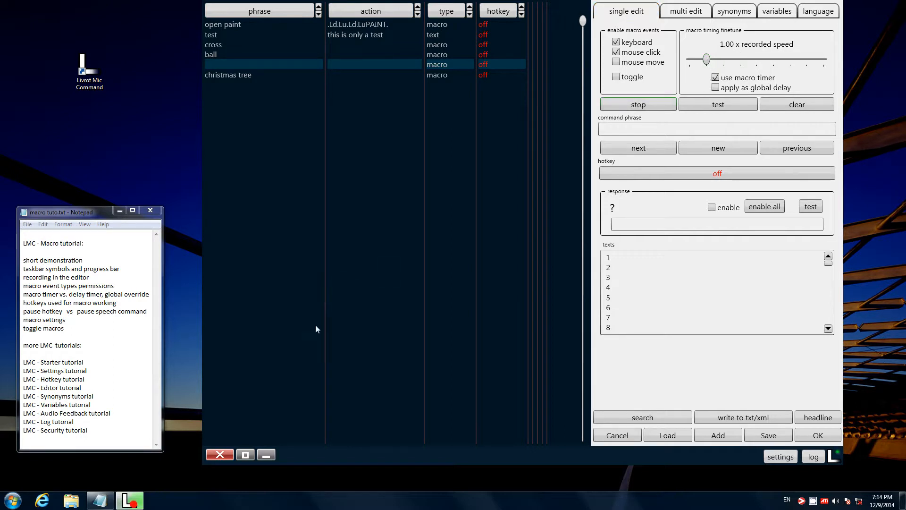
pyautogui.click(12, 500)
pyautogui.click(160, 360)
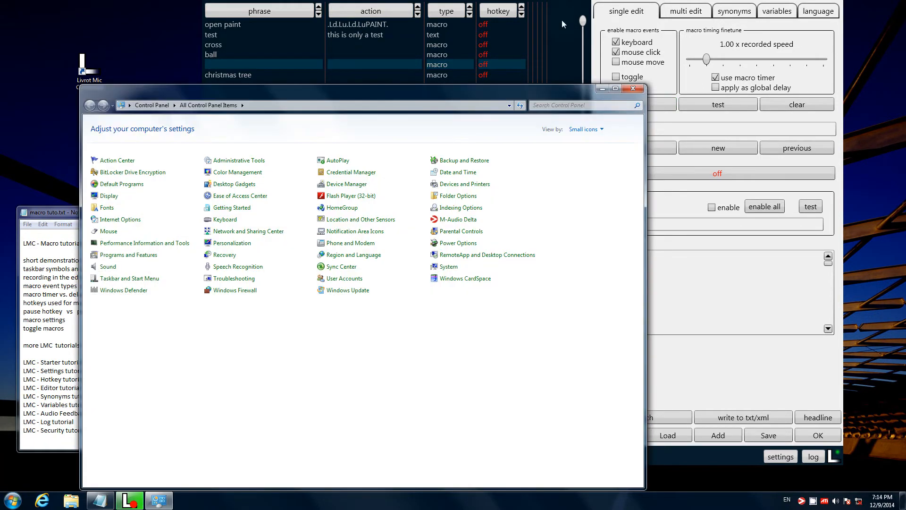
pyautogui.click(633, 89)
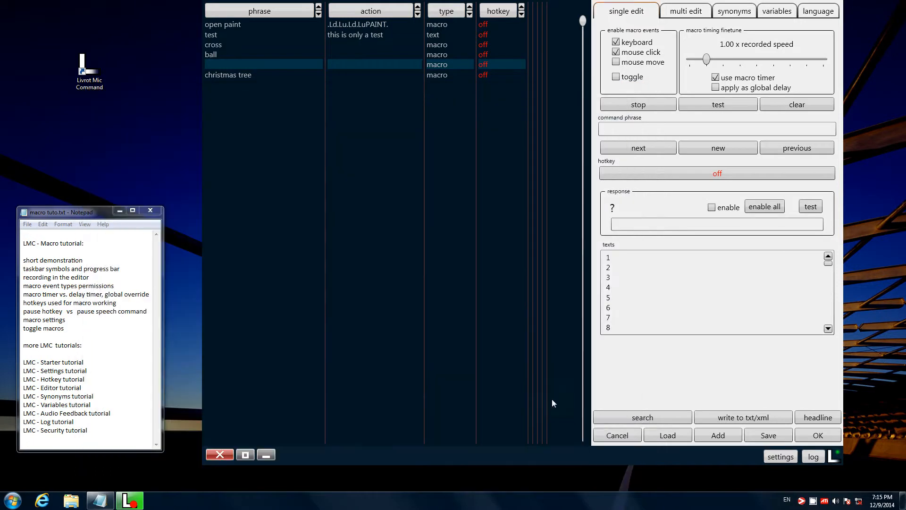
pyautogui.rightClick(324, 503)
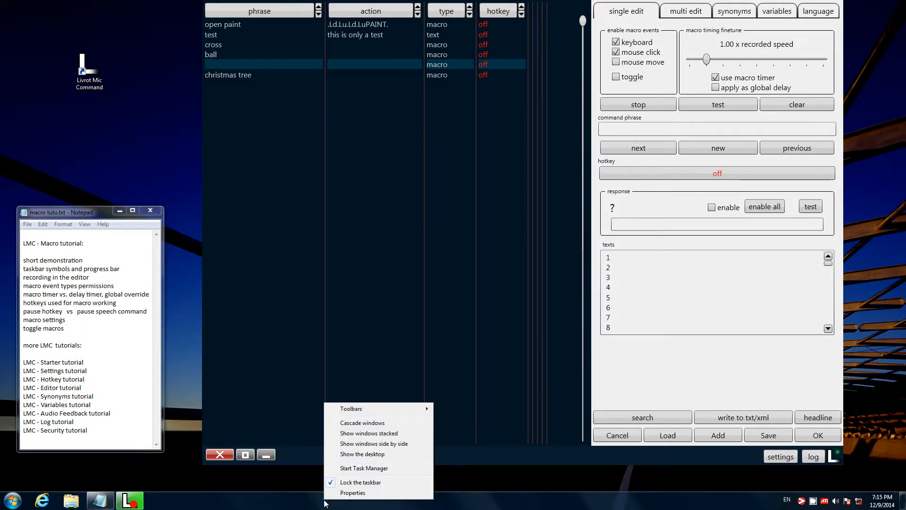
pyautogui.click(349, 492)
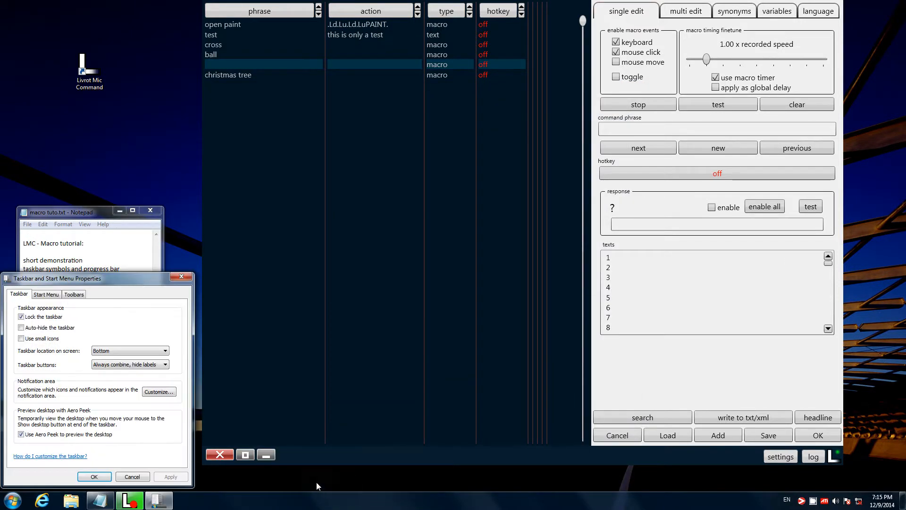
pyautogui.click(46, 294)
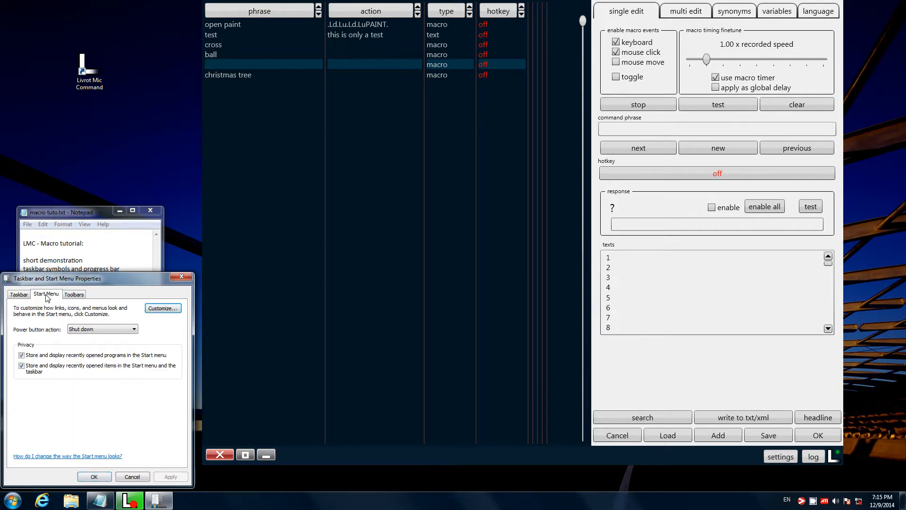
pyautogui.click(134, 475)
pyautogui.press('Escape')
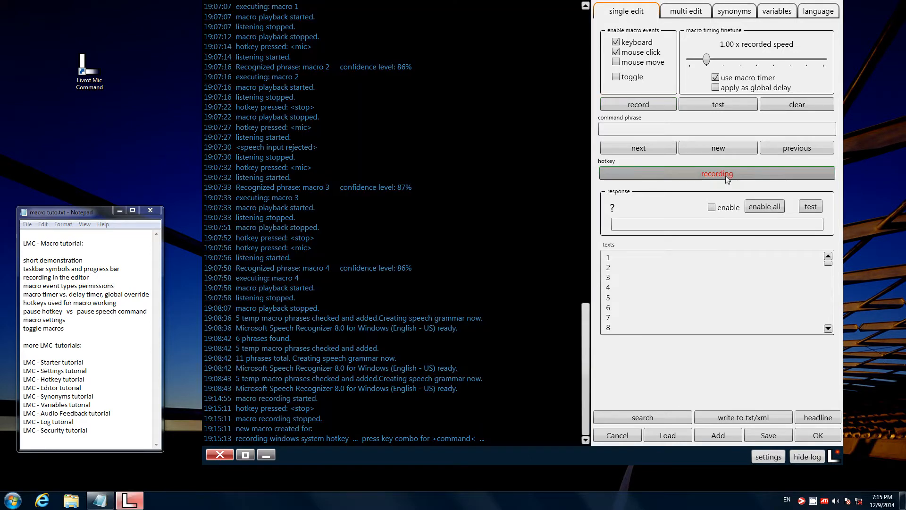
# Assign C as the unnamed macro's hotkey and play the recorded macro back with it.
pyautogui.click(726, 175)
pyautogui.press('c')
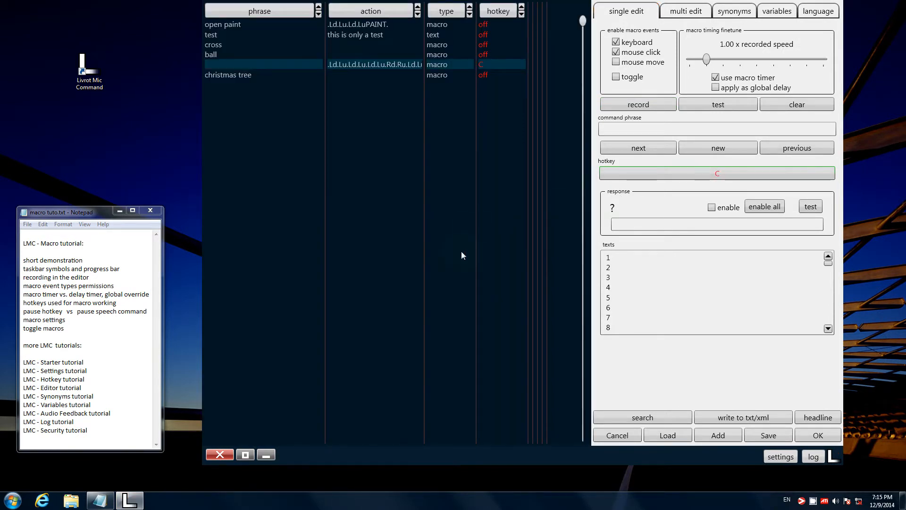
pyautogui.press('c')
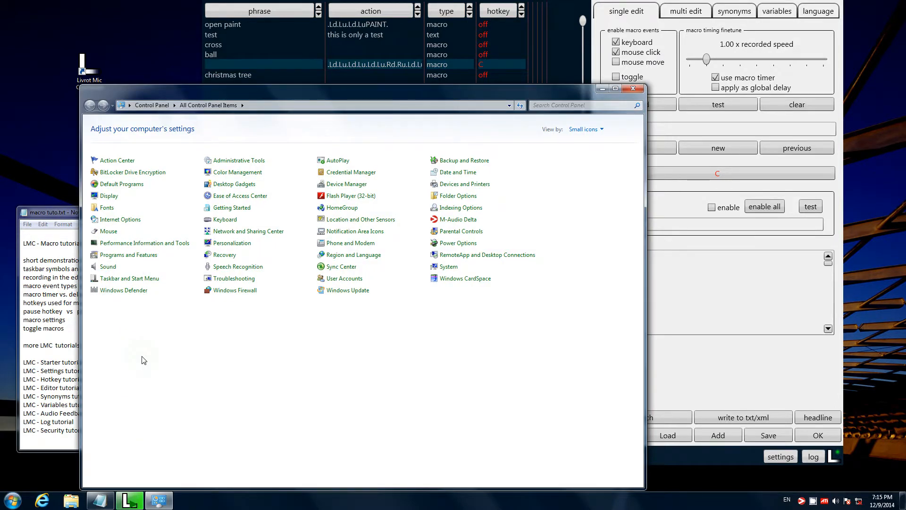
pyautogui.click(632, 88)
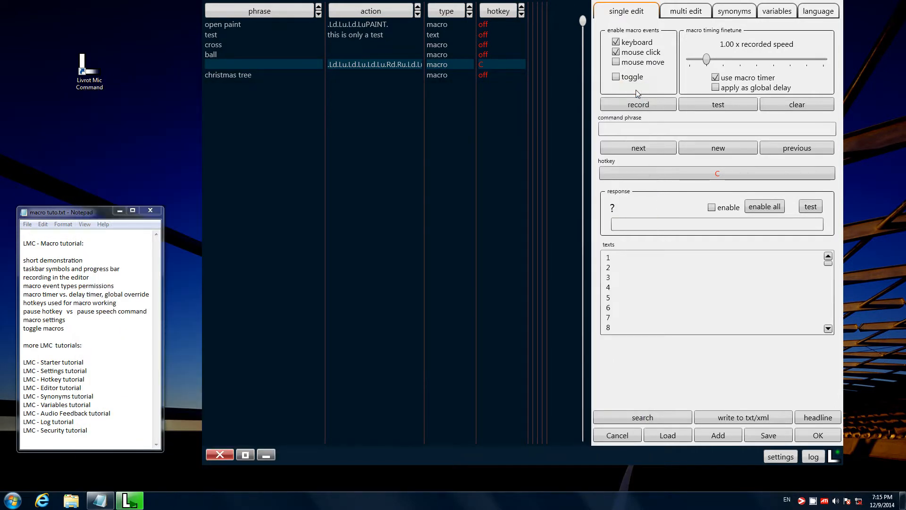
pyautogui.rightClick(325, 502)
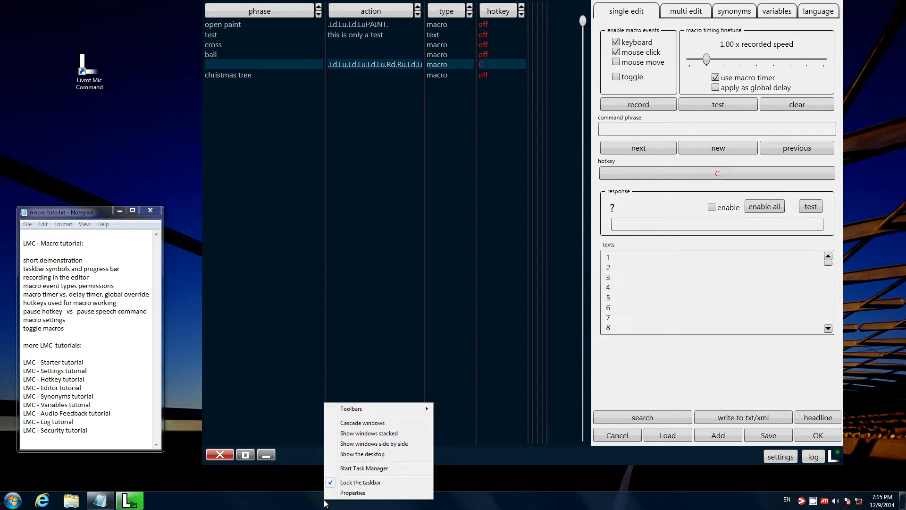
pyautogui.click(349, 492)
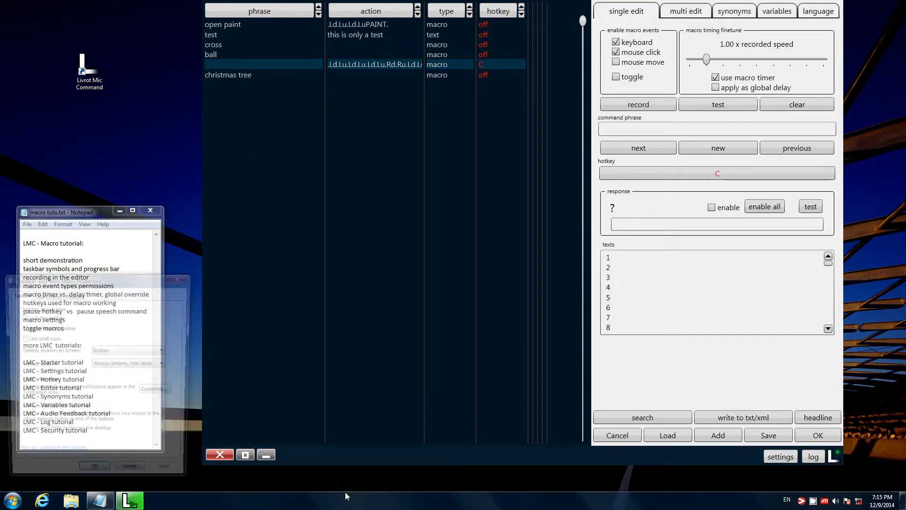
pyautogui.click(46, 294)
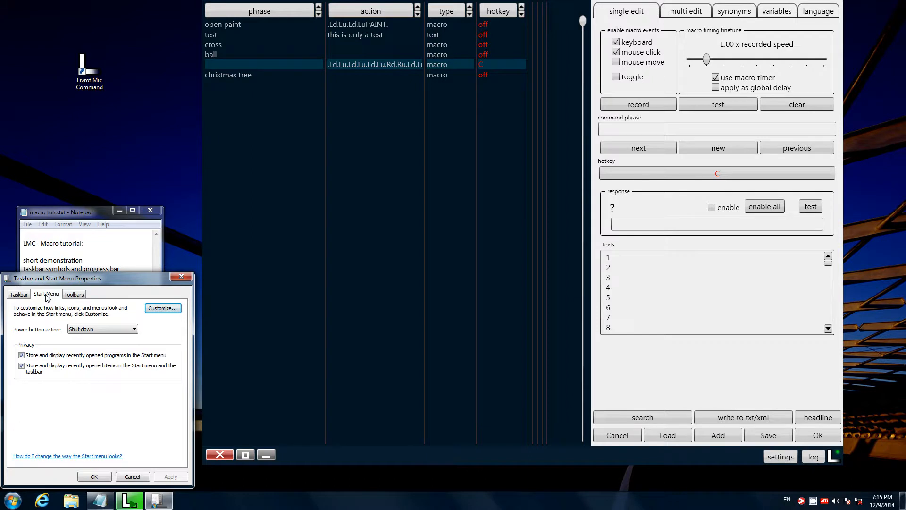
pyautogui.click(134, 473)
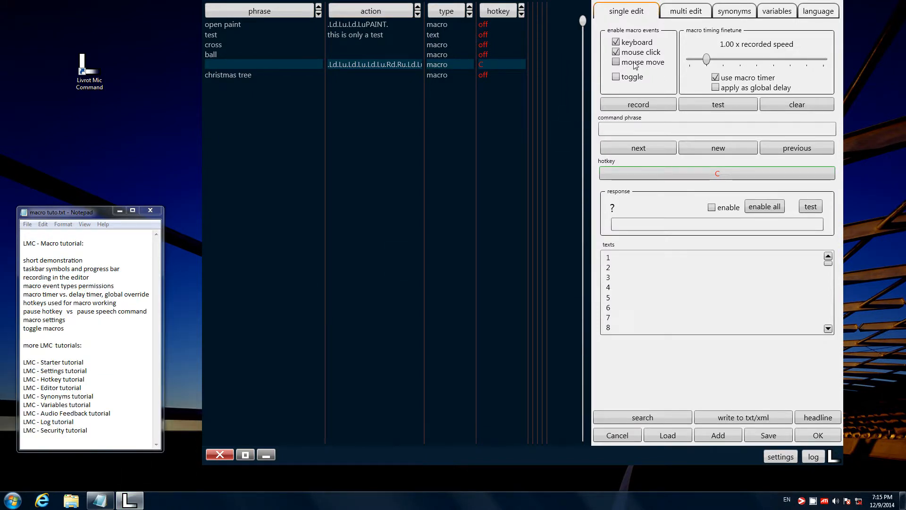
# Check the global macro setting that lets macro mouse buttons position the mouse pointer, and return to the editor.
pyautogui.click(780, 457)
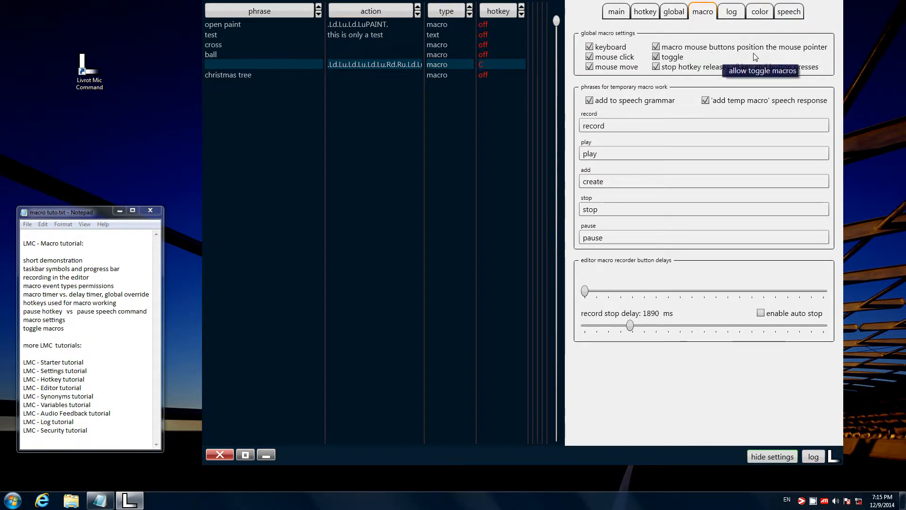
pyautogui.moveTo(788, 54)
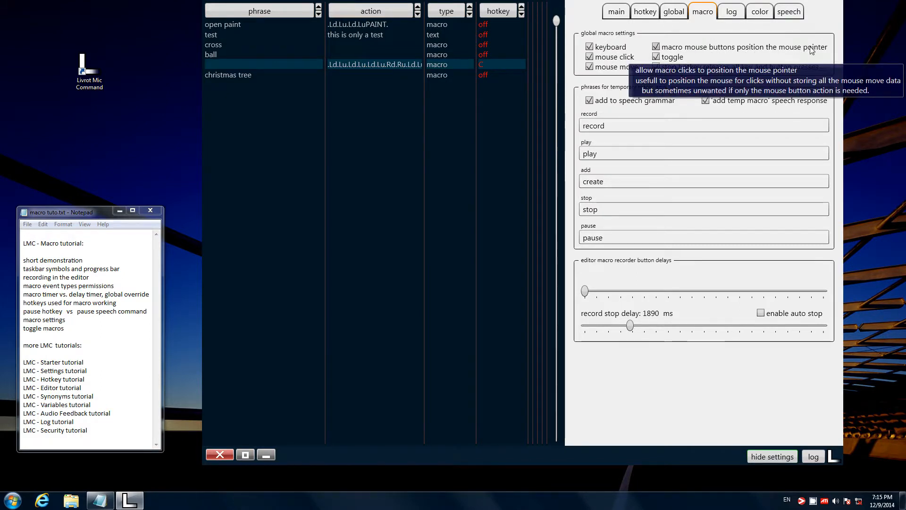
pyautogui.click(656, 47)
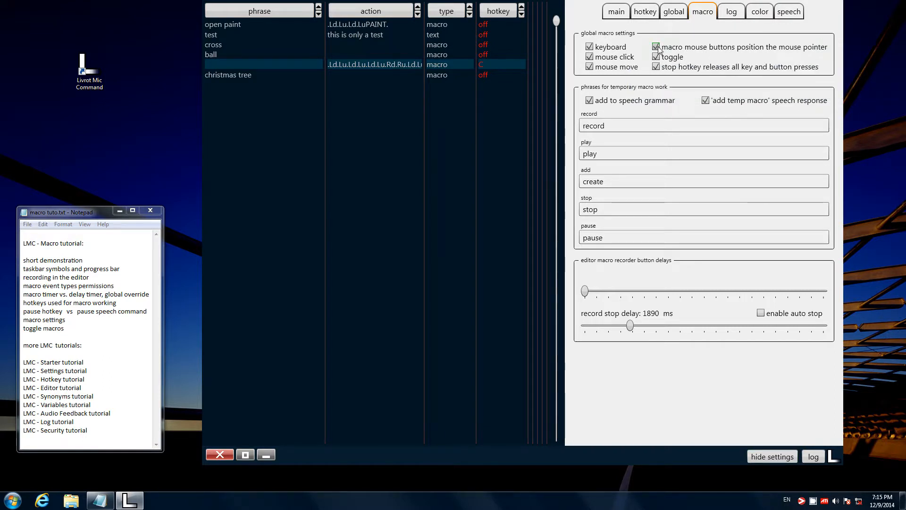
pyautogui.click(774, 456)
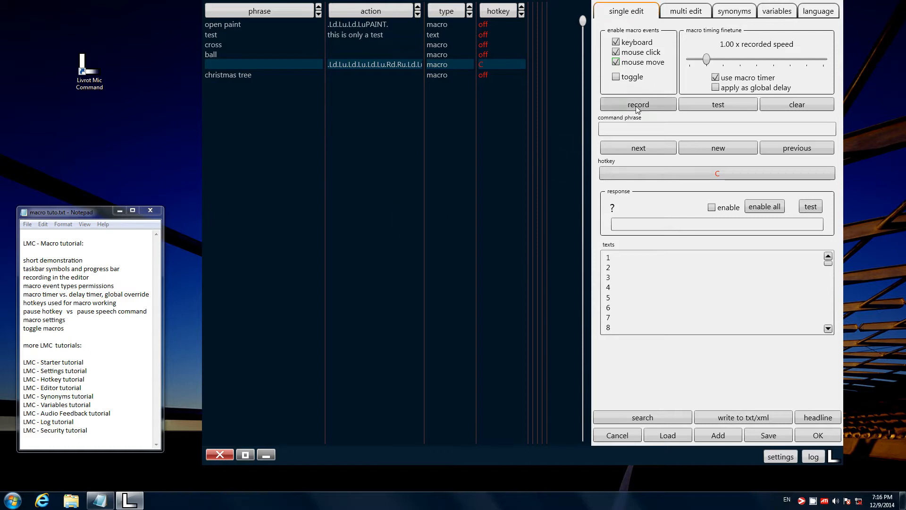
# Set the editor's macro record start delay to about 6504 ms and hide the settings.
pyautogui.moveTo(636, 106)
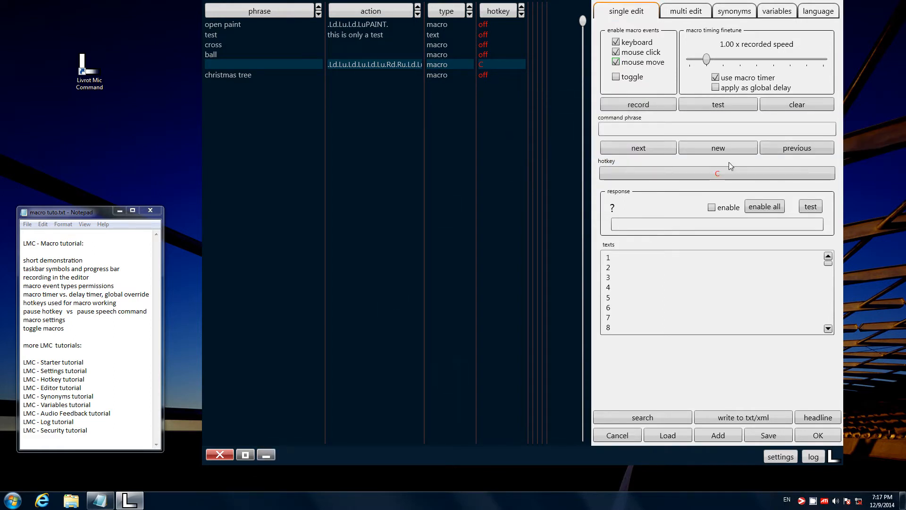
pyautogui.click(777, 455)
pyautogui.moveTo(588, 289); pyautogui.dragTo(751, 292)
pyautogui.click(768, 457)
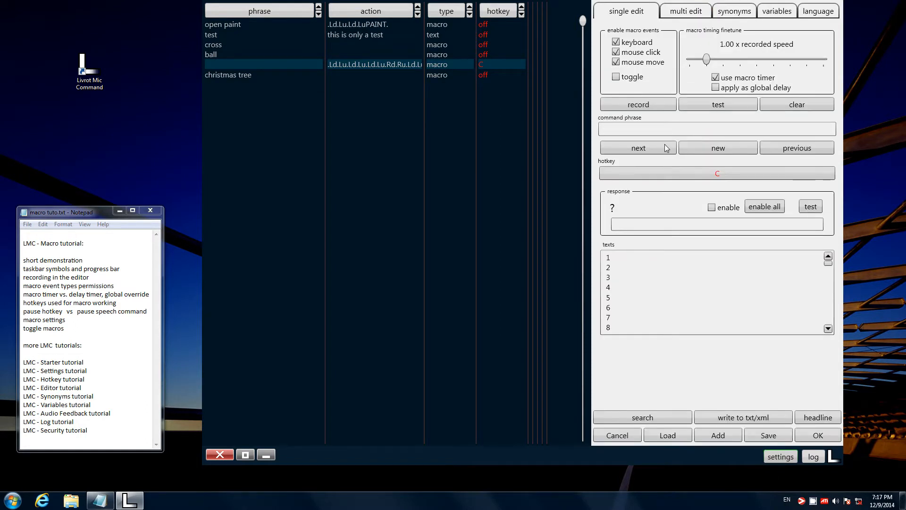
# Record the unnamed macro again with the start delay, performing a short mouse click sequence, and stop the recording.
pyautogui.click(643, 104)
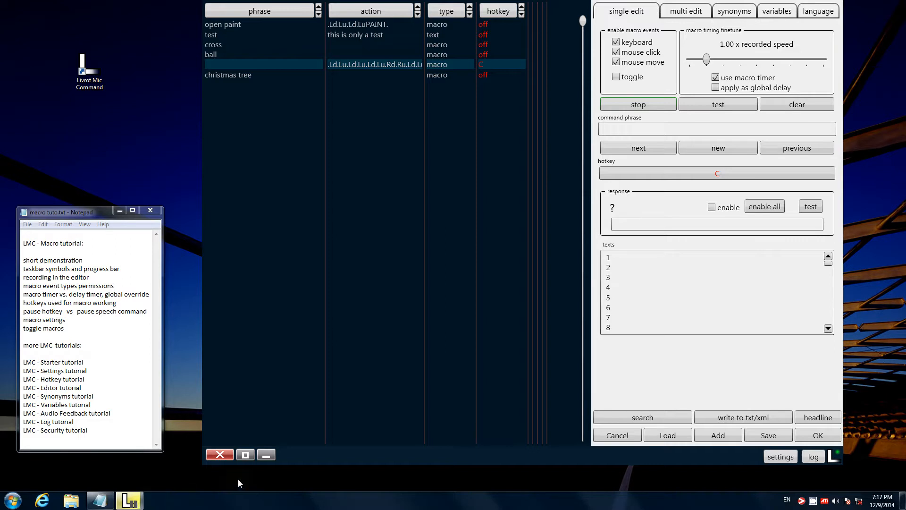
pyautogui.click(266, 455)
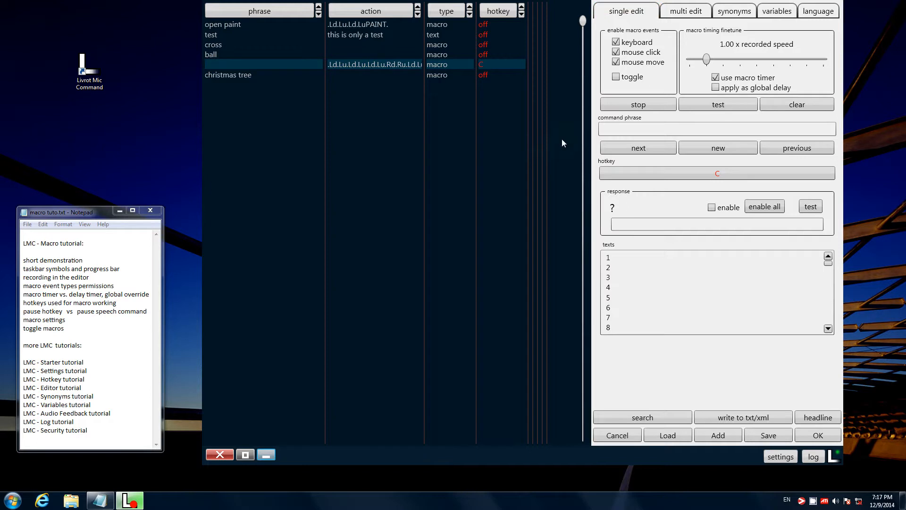
pyautogui.click(624, 103)
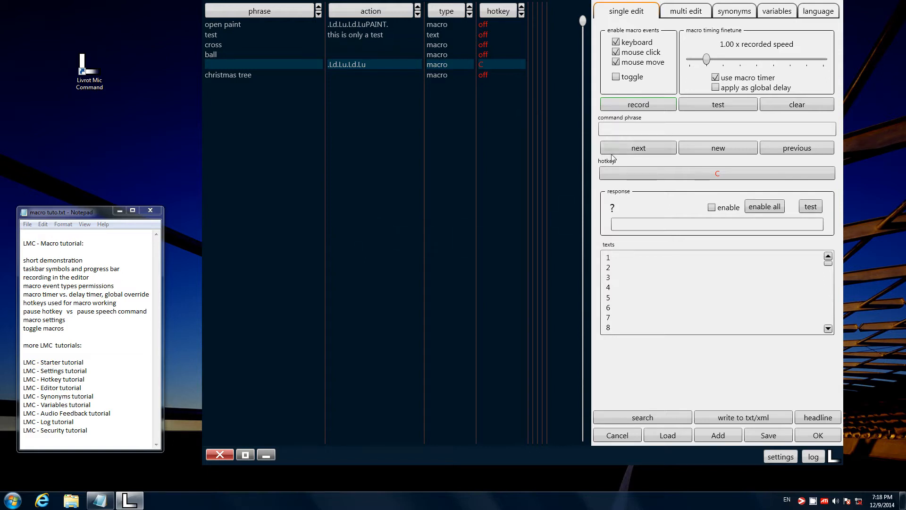
# Set the record start delay to 0 ms and the record stop delay to 506 ms, and enable auto stop.
pyautogui.click(779, 456)
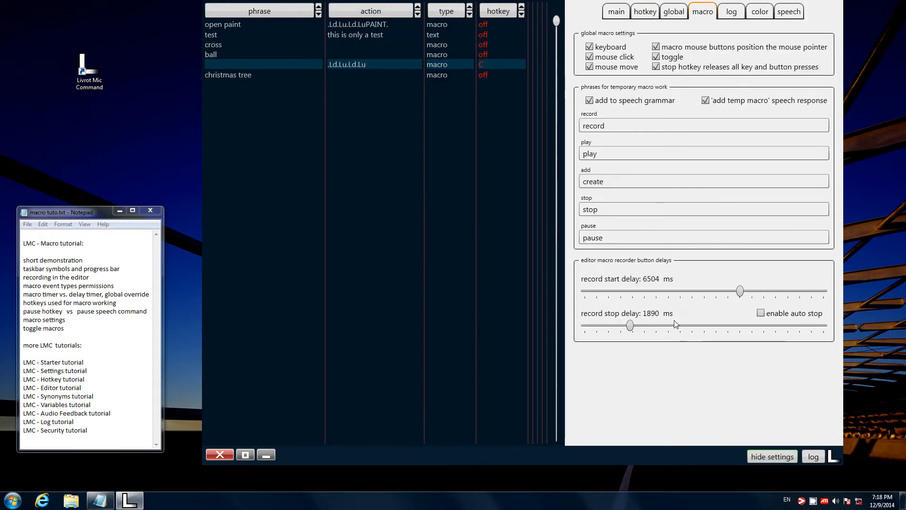
pyautogui.moveTo(742, 294); pyautogui.dragTo(584, 292)
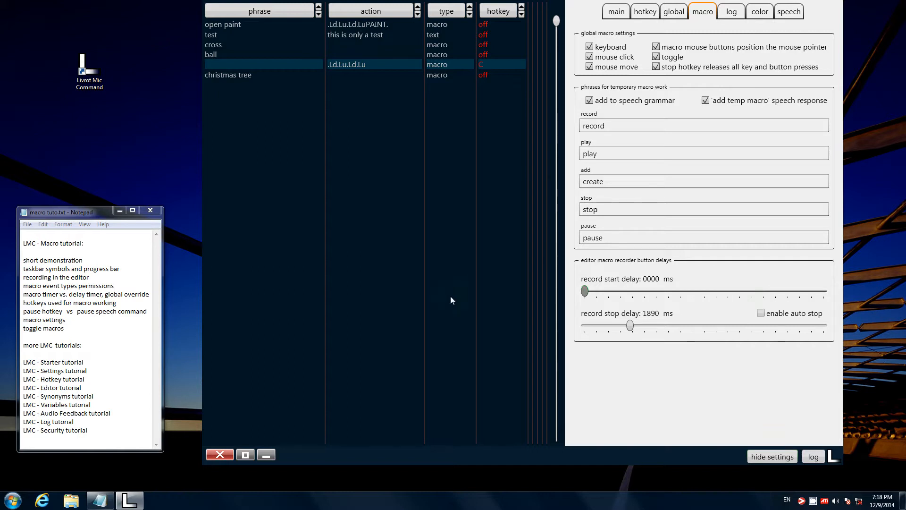
pyautogui.moveTo(629, 331); pyautogui.dragTo(599, 330)
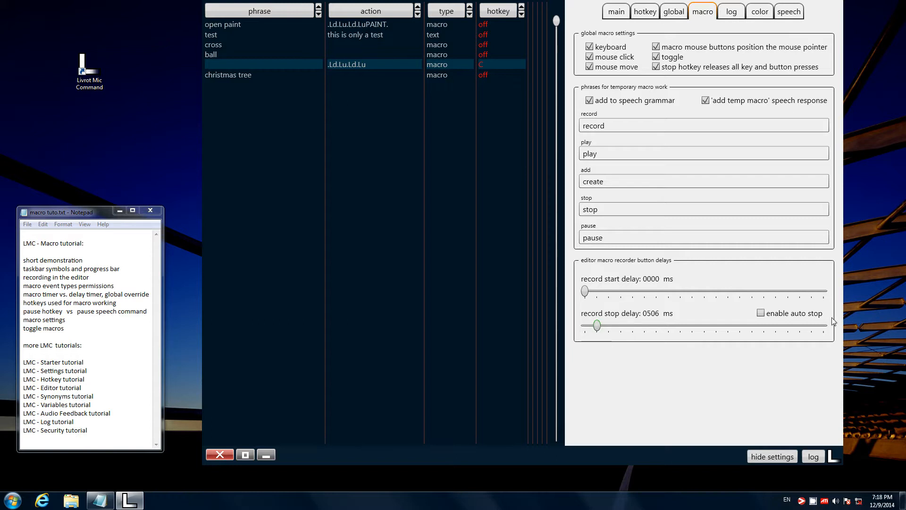
pyautogui.click(761, 314)
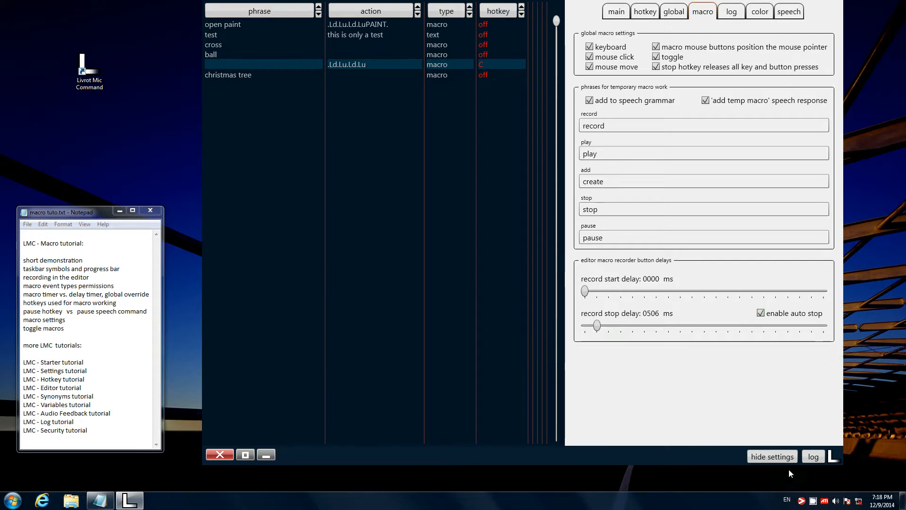
pyautogui.click(781, 459)
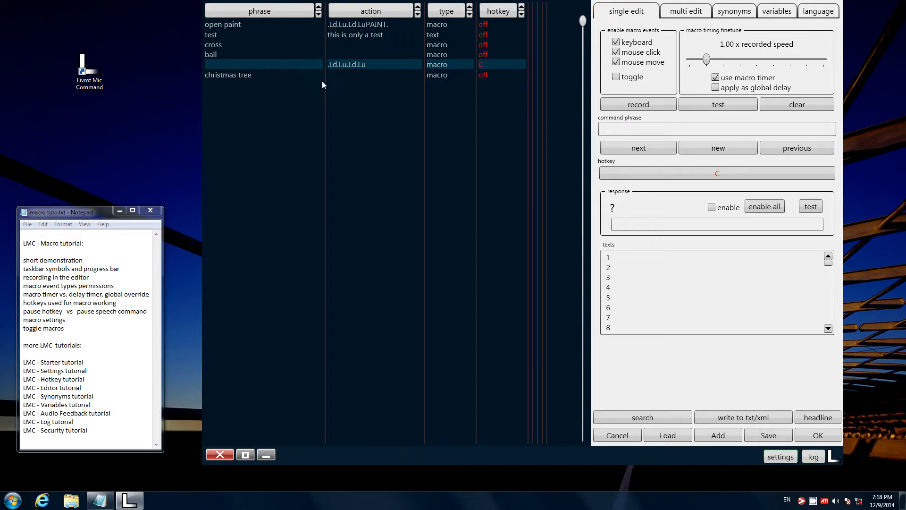
# Disable the unnamed macro's mouse click and mouse move events, turn off its hotkey and clear the command.
pyautogui.click(616, 52)
pyautogui.click(616, 62)
pyautogui.click(707, 169)
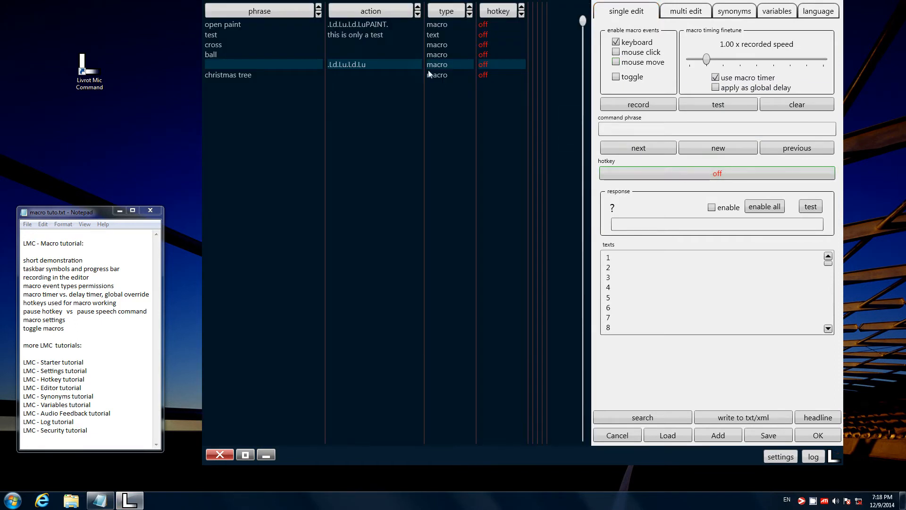
pyautogui.click(822, 104)
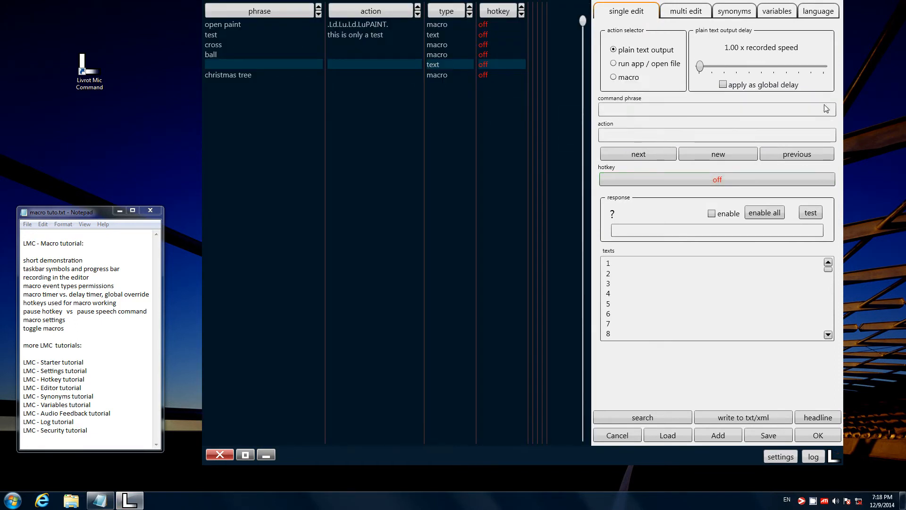
# Make the cleared command a macro again with only keyboard events enabled and the macro timer in use.
pyautogui.click(636, 80)
pyautogui.click(655, 62)
pyautogui.click(642, 52)
pyautogui.click(735, 78)
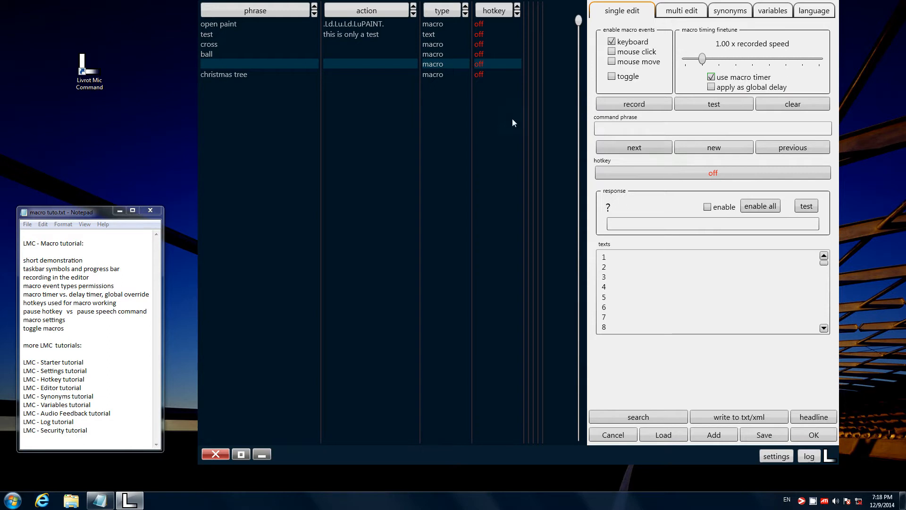
pyautogui.rightClick(438, 105)
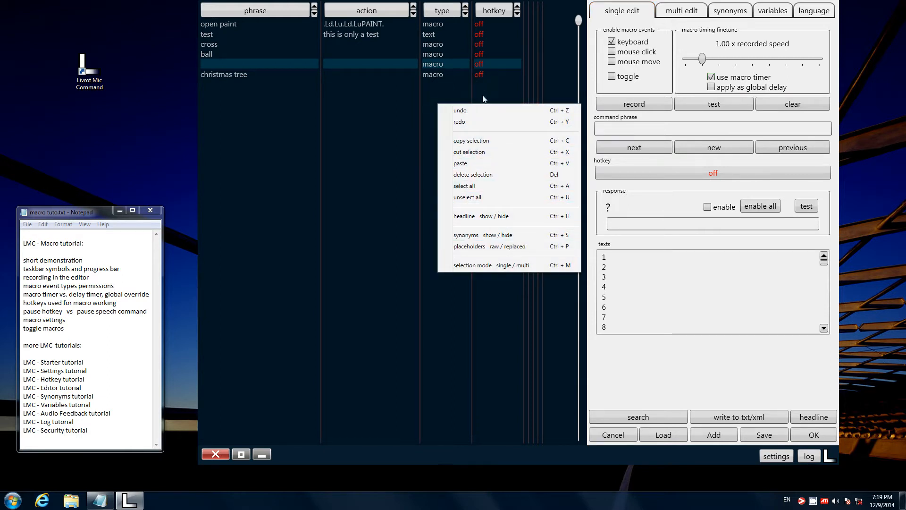
pyautogui.click(418, 143)
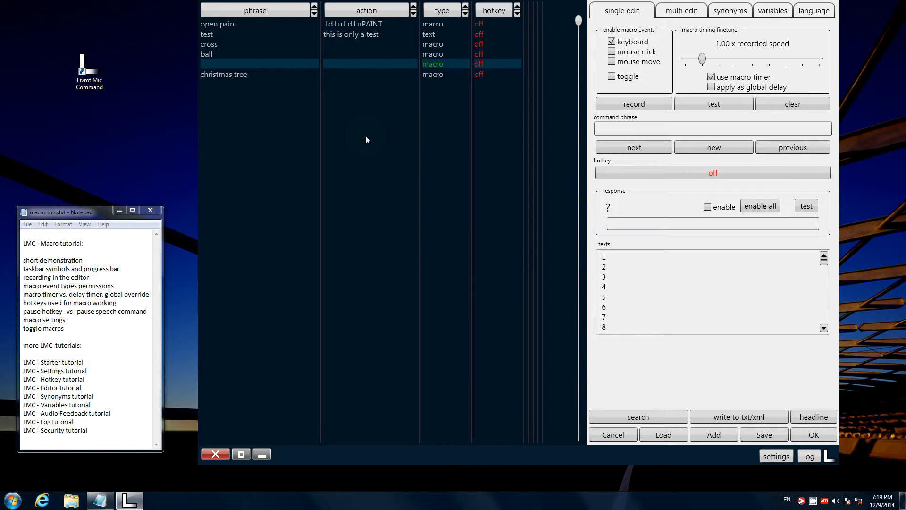
# Add a long series of empty macro commands above "christmas tree" that take over the keyboard-only event and timer settings.
pyautogui.press('Return')
pyautogui.press('Return')
pyautogui.press('Return')
pyautogui.press('Return')
pyautogui.press('Return')
pyautogui.press('Return')
pyautogui.press('Return')
pyautogui.press('Return')
pyautogui.press('Return')
pyautogui.press('Return')
pyautogui.press('Return')
pyautogui.press('Return')
pyautogui.press('Return')
pyautogui.press('Return')
pyautogui.press('Return')
pyautogui.press('Return')
pyautogui.press('Return')
pyautogui.press('Return')
pyautogui.press('Return')
pyautogui.press('Return')
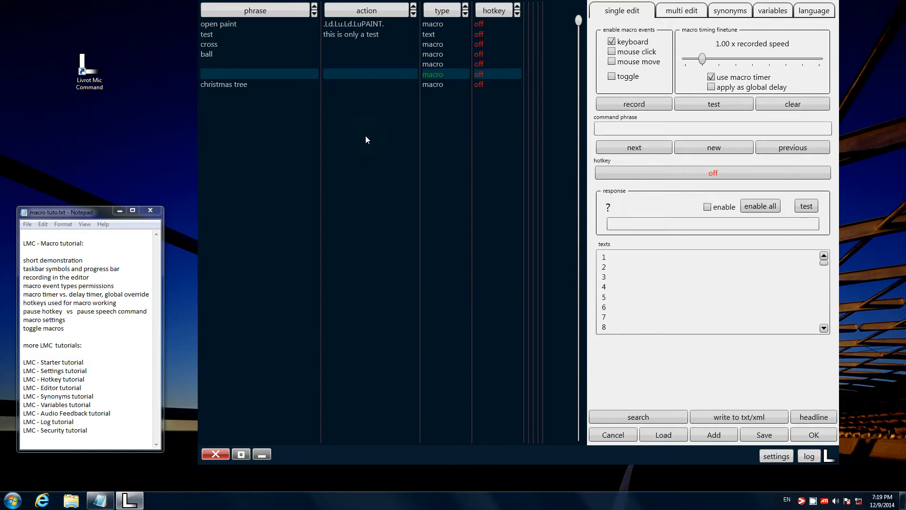
pyautogui.press('Return')
pyautogui.press('Return')
pyautogui.press('Return')
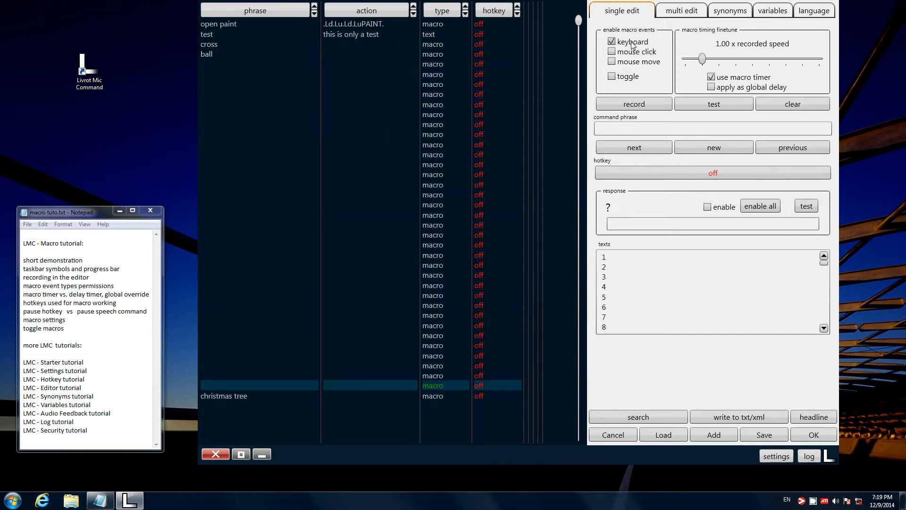
# Record the keystroke Ctrl+Shift+H into the first empty macro below "ball".
pyautogui.click(434, 67)
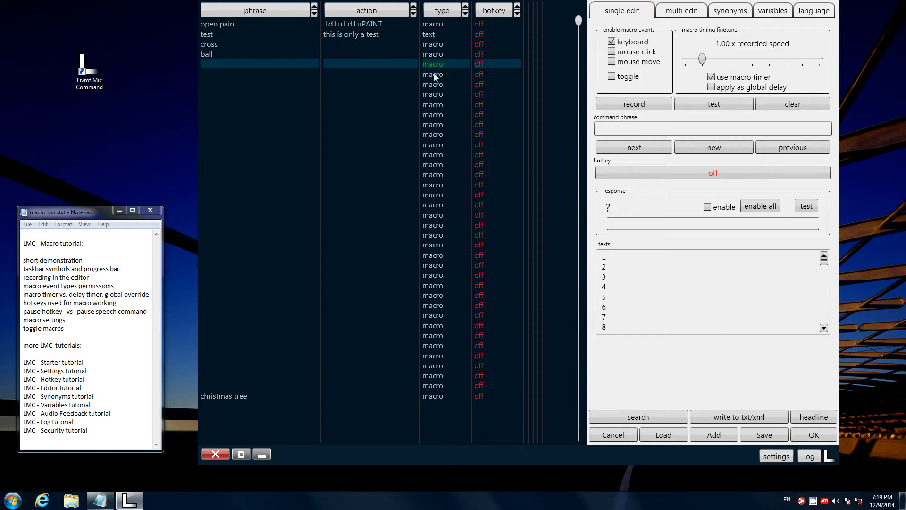
pyautogui.click(633, 104)
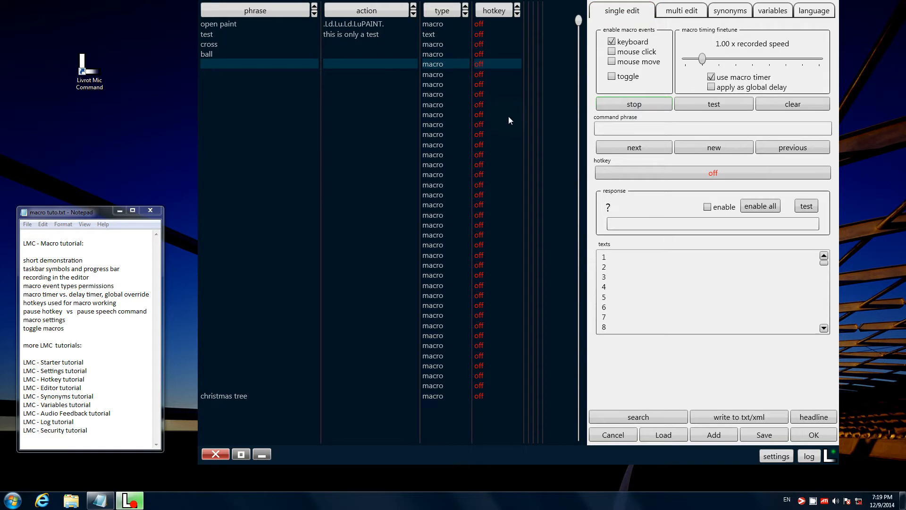
pyautogui.hotkey('ctrl', 'shift', 'g')
pyautogui.hotkey('ctrl', 'shift', 'h')
pyautogui.click(652, 105)
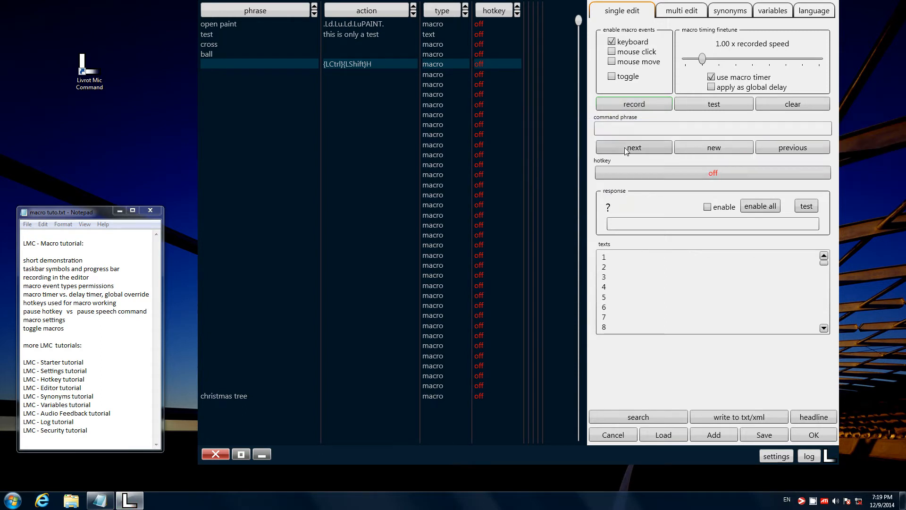
# Record the keystroke Ctrl+Shift+U into the empty macro below the Ctrl+Shift+H one.
pyautogui.click(626, 147)
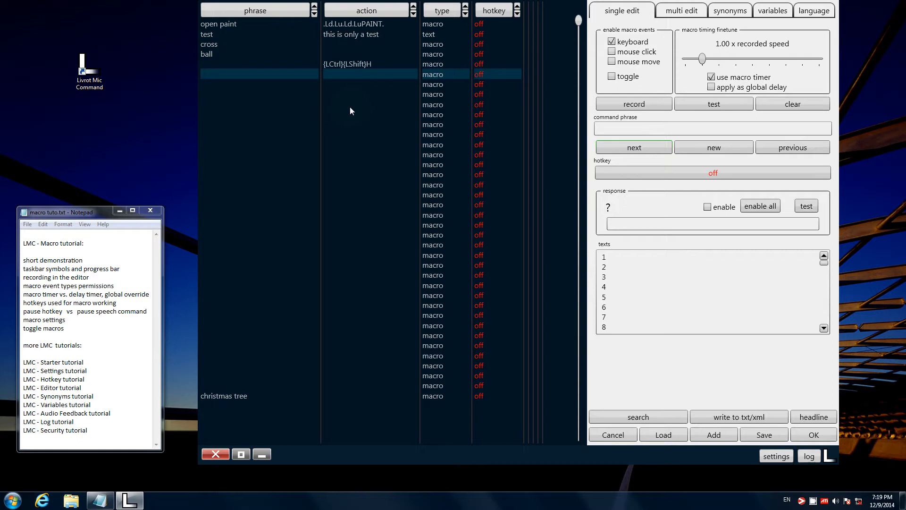
pyautogui.click(603, 104)
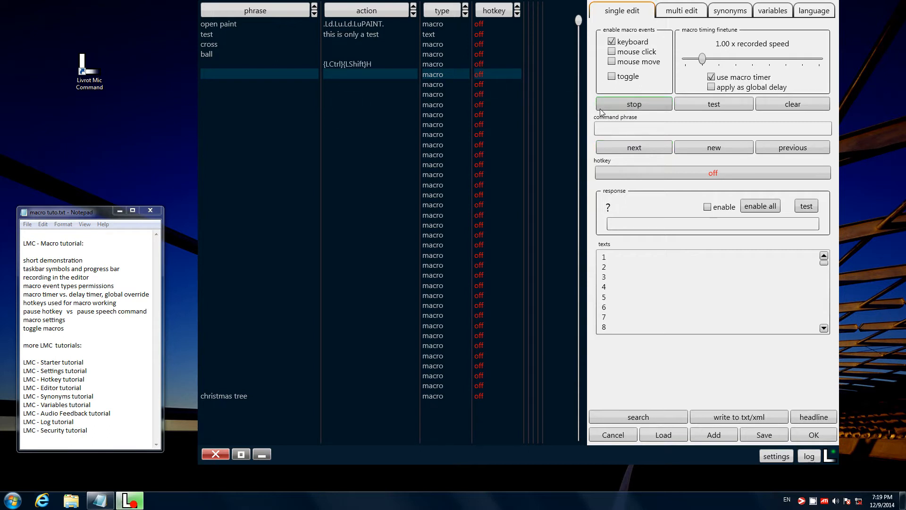
pyautogui.click(599, 109)
# Record the keystroke Ctrl+R into the empty macro below the Ctrl+Shift+U one.
pyautogui.click(644, 145)
pyautogui.click(642, 103)
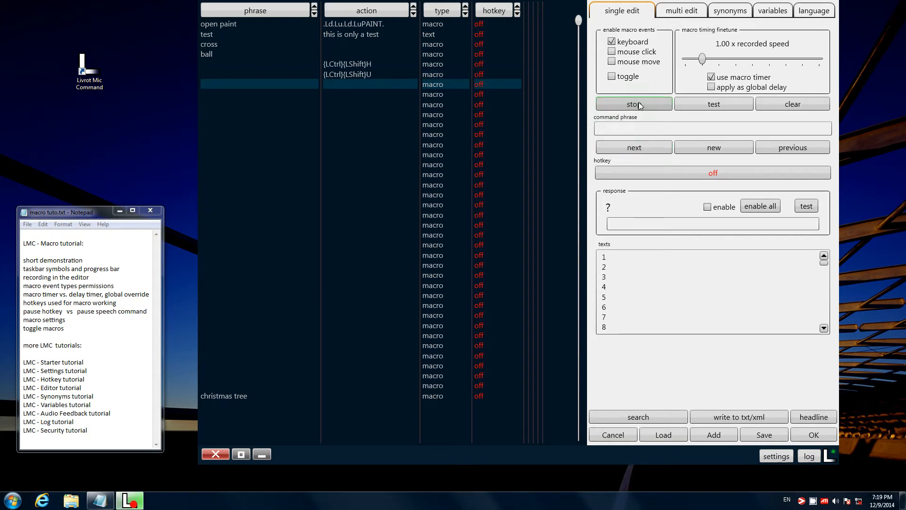
pyautogui.hotkey('ctrl', 'r')
pyautogui.click(641, 105)
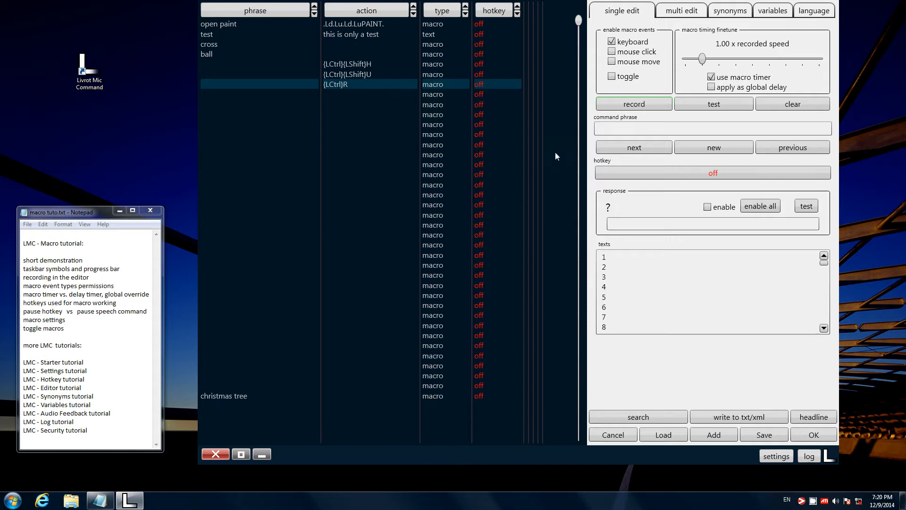
# Disable auto stop for the editor's macro recorder and set the record stop delay to 10000 ms.
pyautogui.click(774, 457)
pyautogui.click(757, 314)
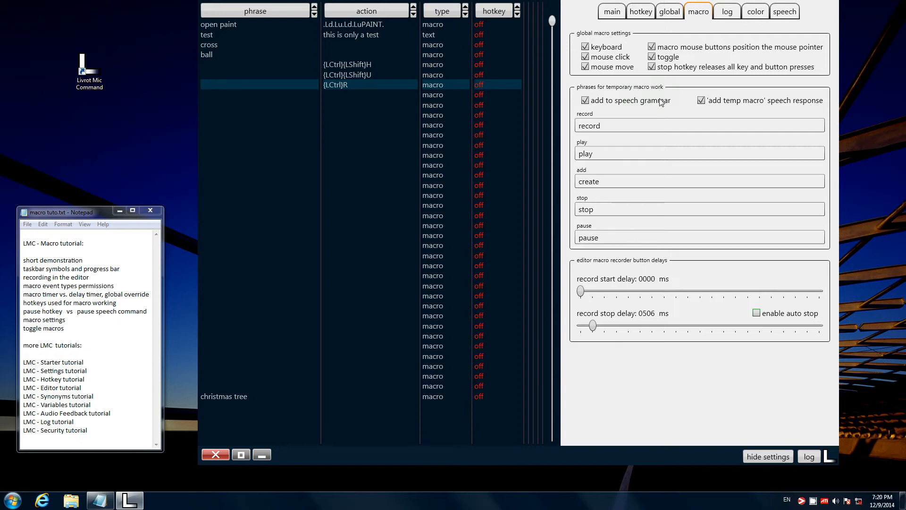
pyautogui.moveTo(593, 325); pyautogui.dragTo(691, 325)
pyautogui.moveTo(691, 325); pyautogui.dragTo(593, 325)
pyautogui.moveTo(594, 326); pyautogui.dragTo(823, 330)
pyautogui.click(768, 457)
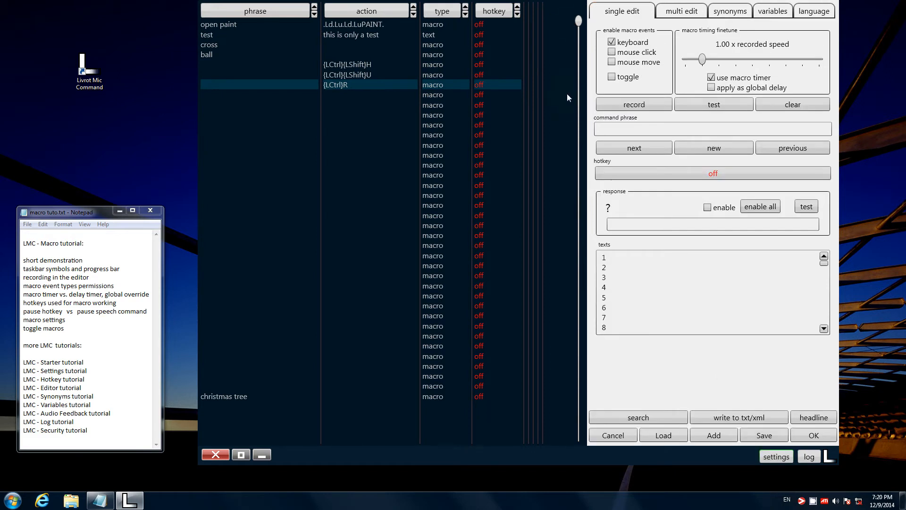
# Enable mouse move and mouse click events for the Ctrl+R macro.
pyautogui.click(611, 62)
pyautogui.click(611, 52)
# Try toggle mode and the command phrase "return" on the Ctrl+R macro, and undo both.
pyautogui.click(611, 77)
pyautogui.click(618, 130)
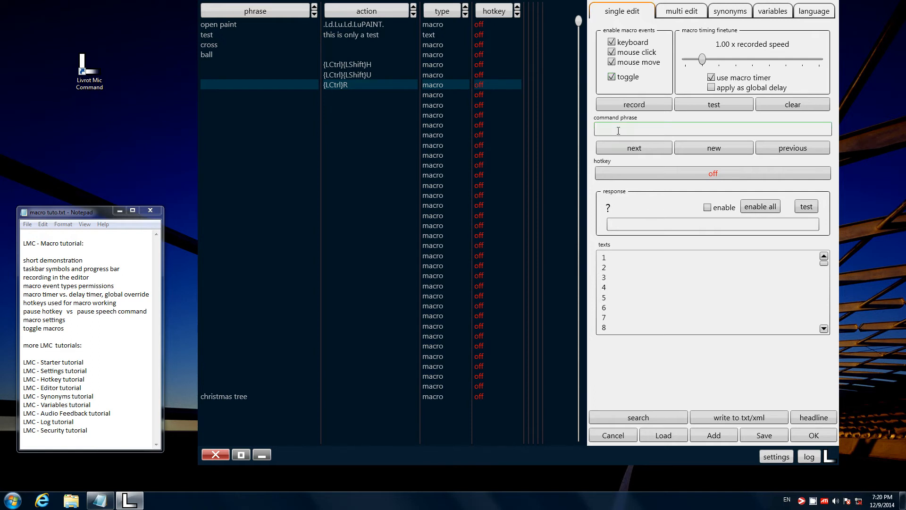
pyautogui.write('return')
pyautogui.press('Return')
pyautogui.click(611, 77)
pyautogui.press('BackSpace')
# Open the macro test view for the Ctrl+R macro and close it again.
pyautogui.click(729, 107)
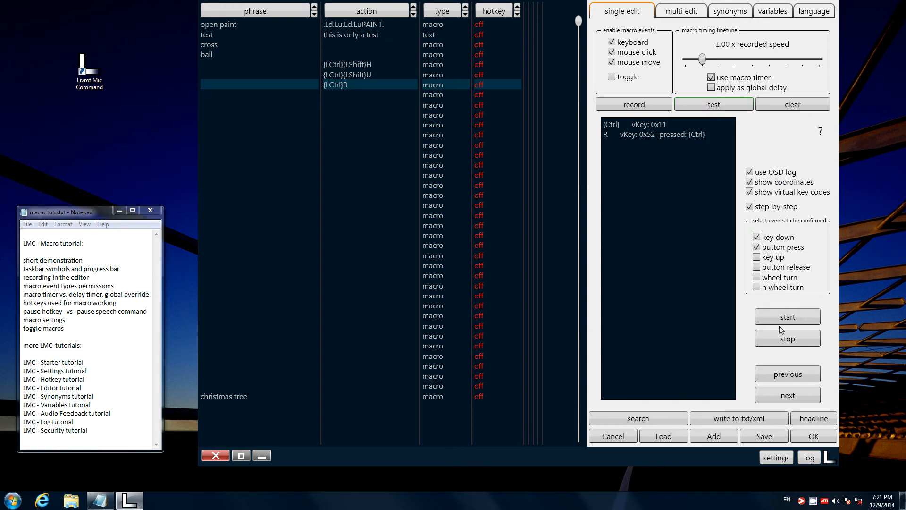
pyautogui.click(780, 338)
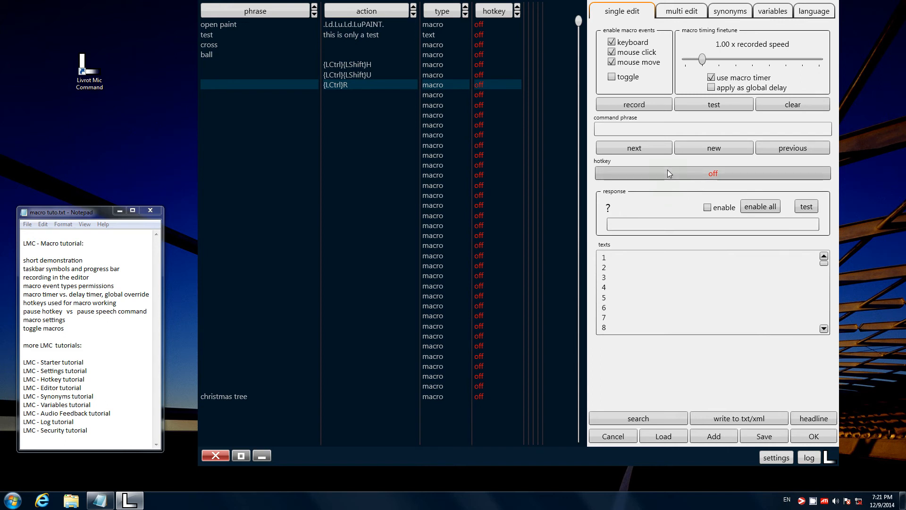
# Switch the global keyboard, mouse click and mouse move macro events off and on again in the macro settings.
pyautogui.click(777, 457)
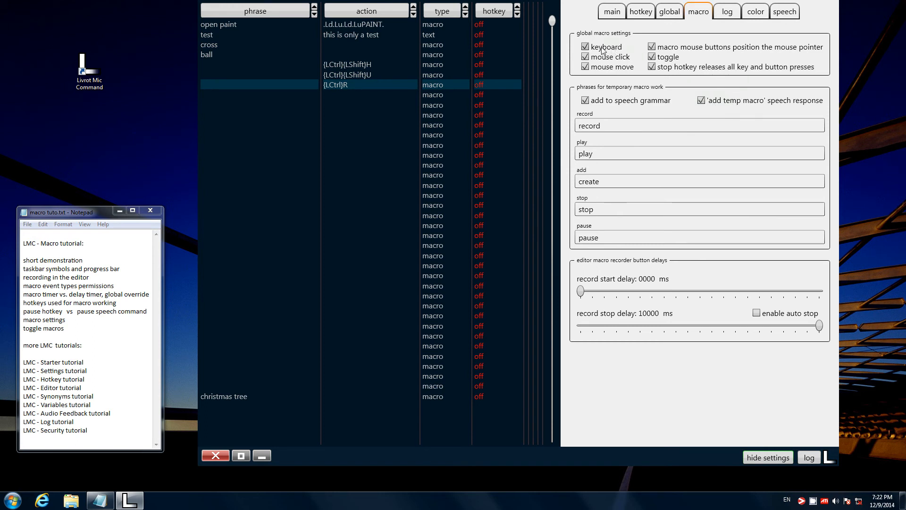
pyautogui.click(585, 57)
pyautogui.click(585, 46)
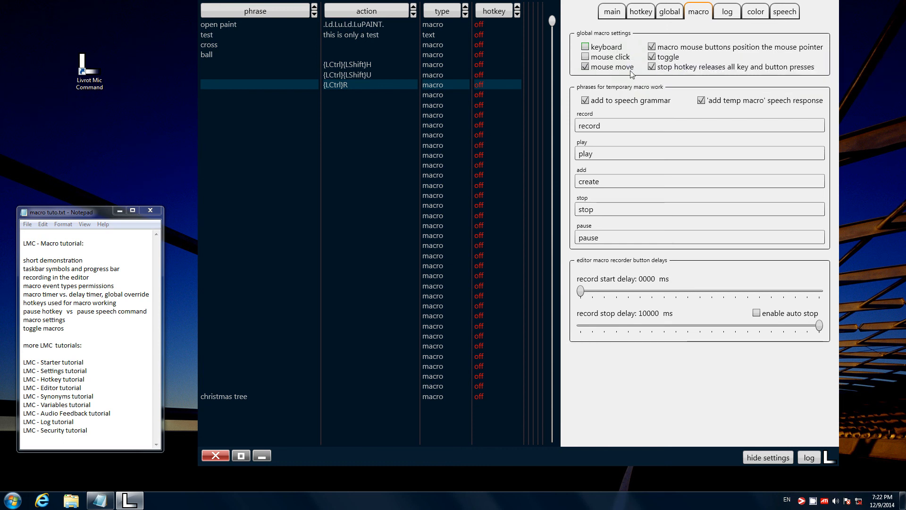
pyautogui.click(587, 66)
pyautogui.click(596, 67)
pyautogui.click(593, 57)
pyautogui.click(594, 49)
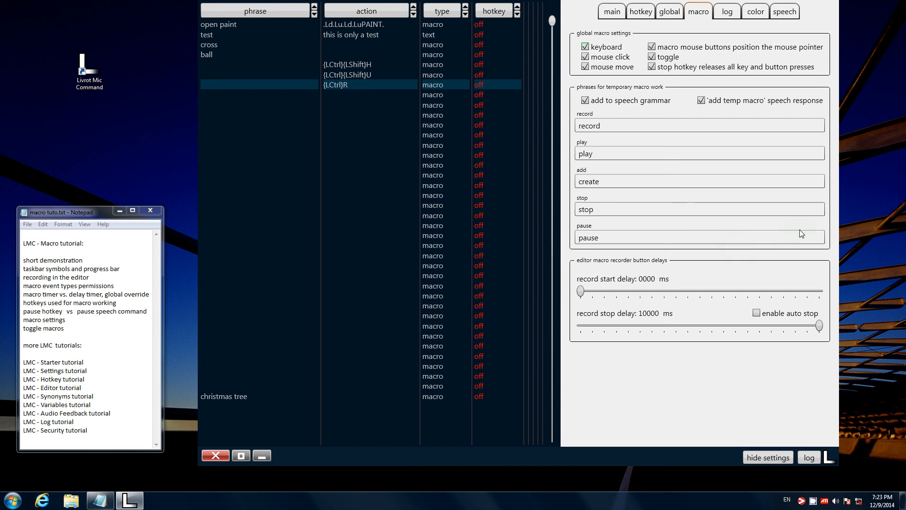
pyautogui.click(762, 457)
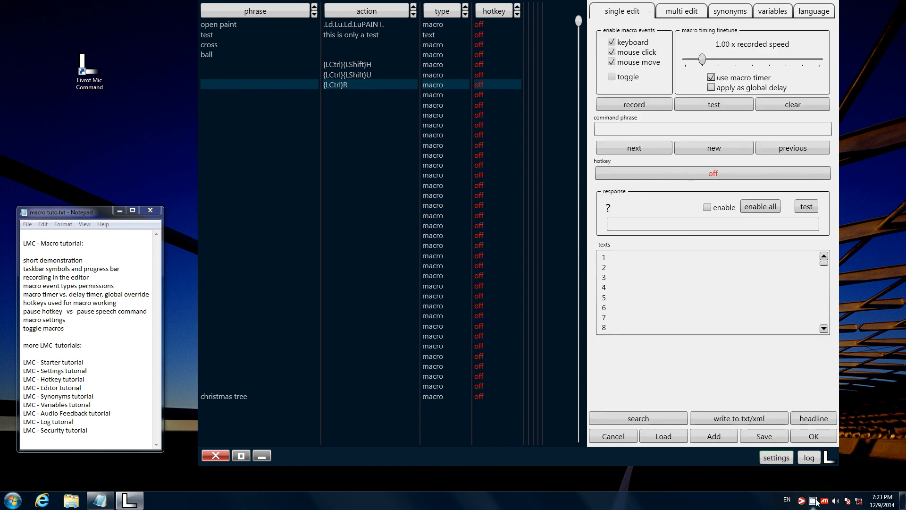